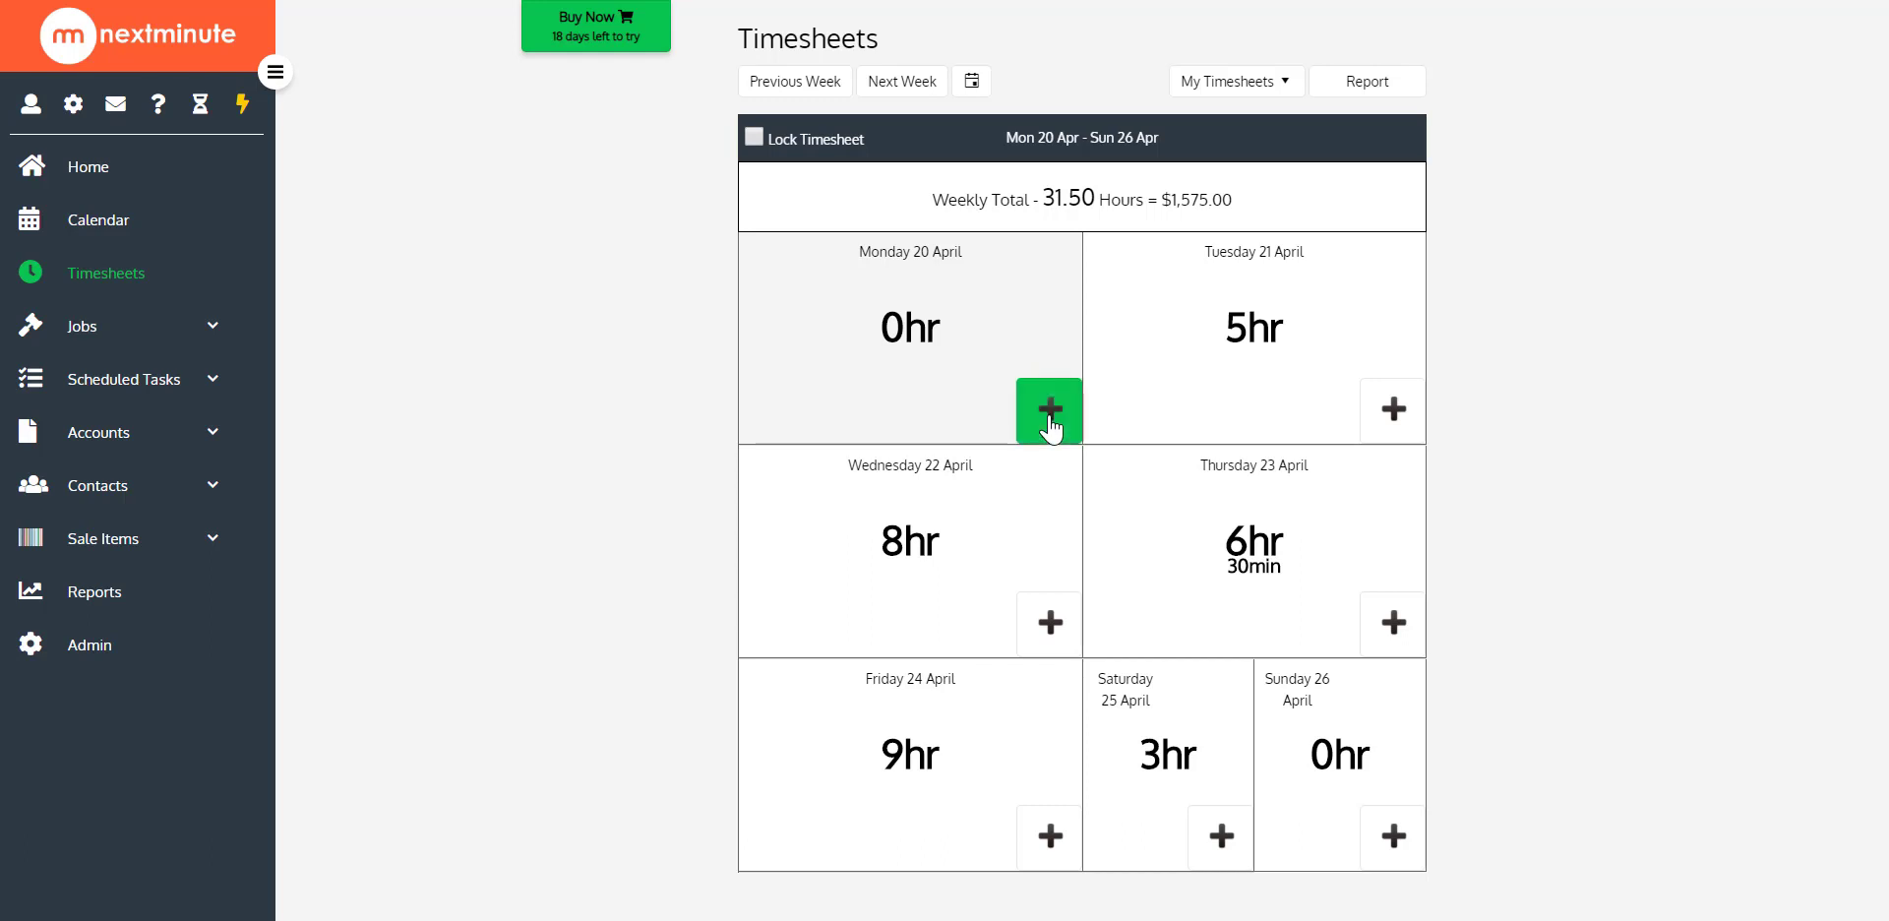
# Check the labour rates offered for a Monday 20 April time entry on the recent Building New House Job, leaving without adding it
pyautogui.click(1049, 408)
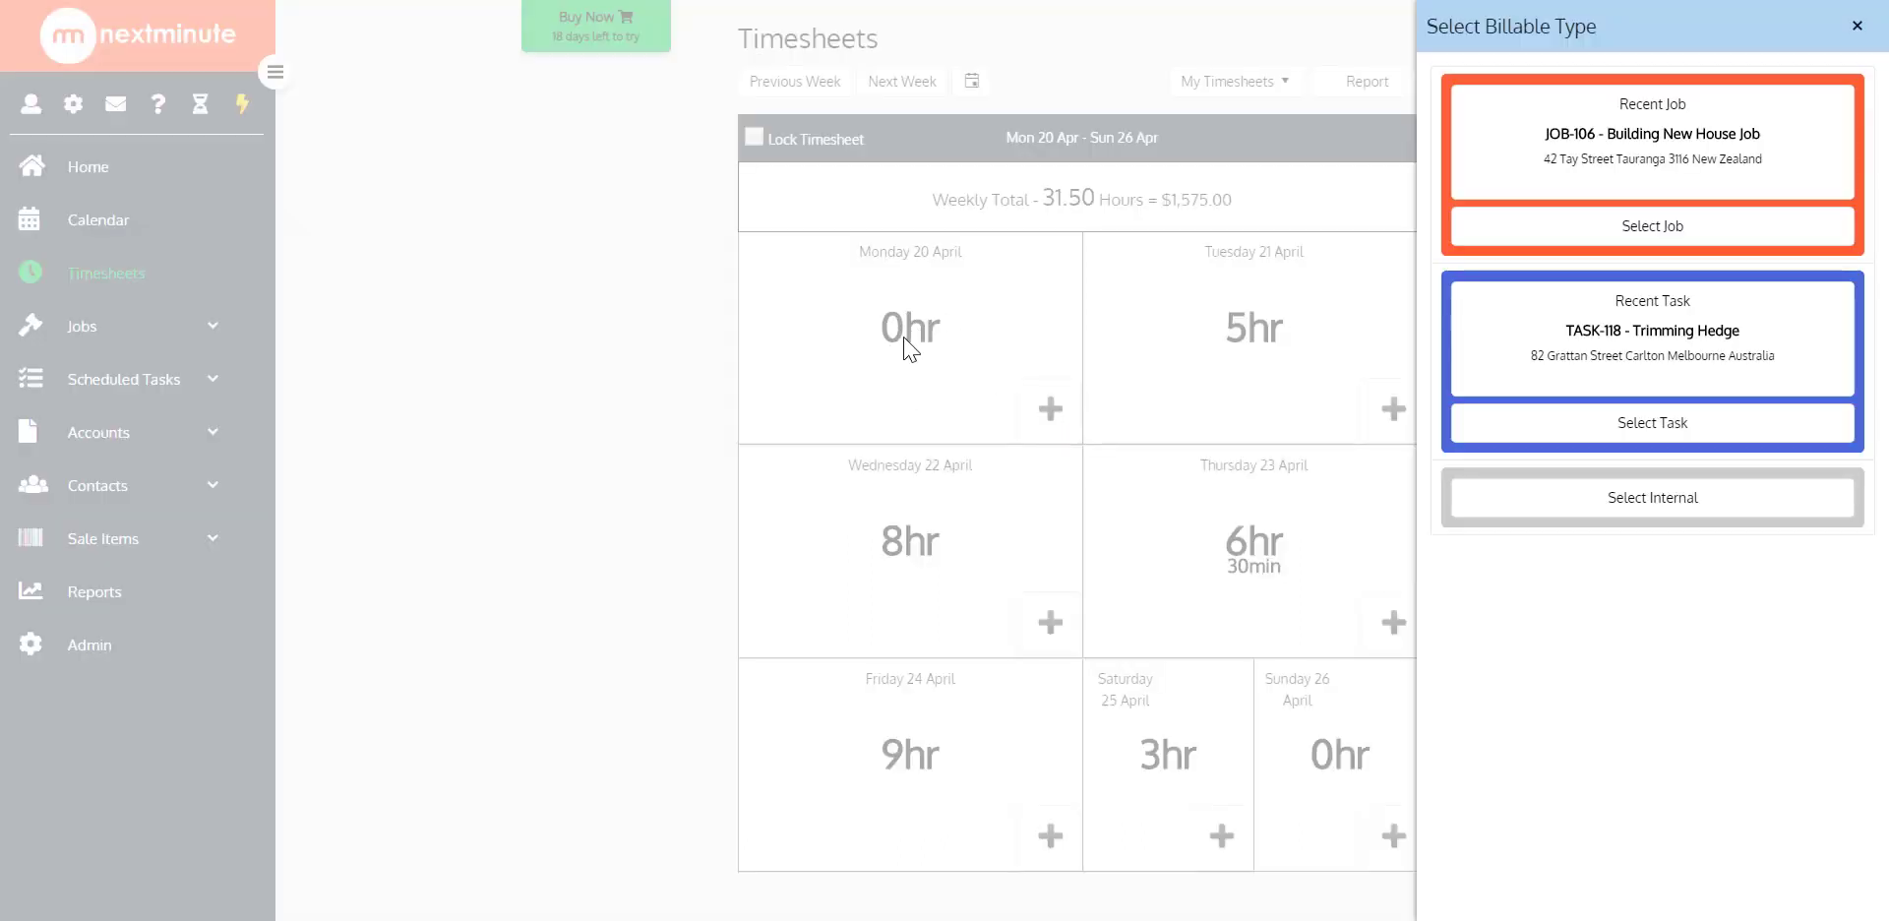
pyautogui.click(1637, 160)
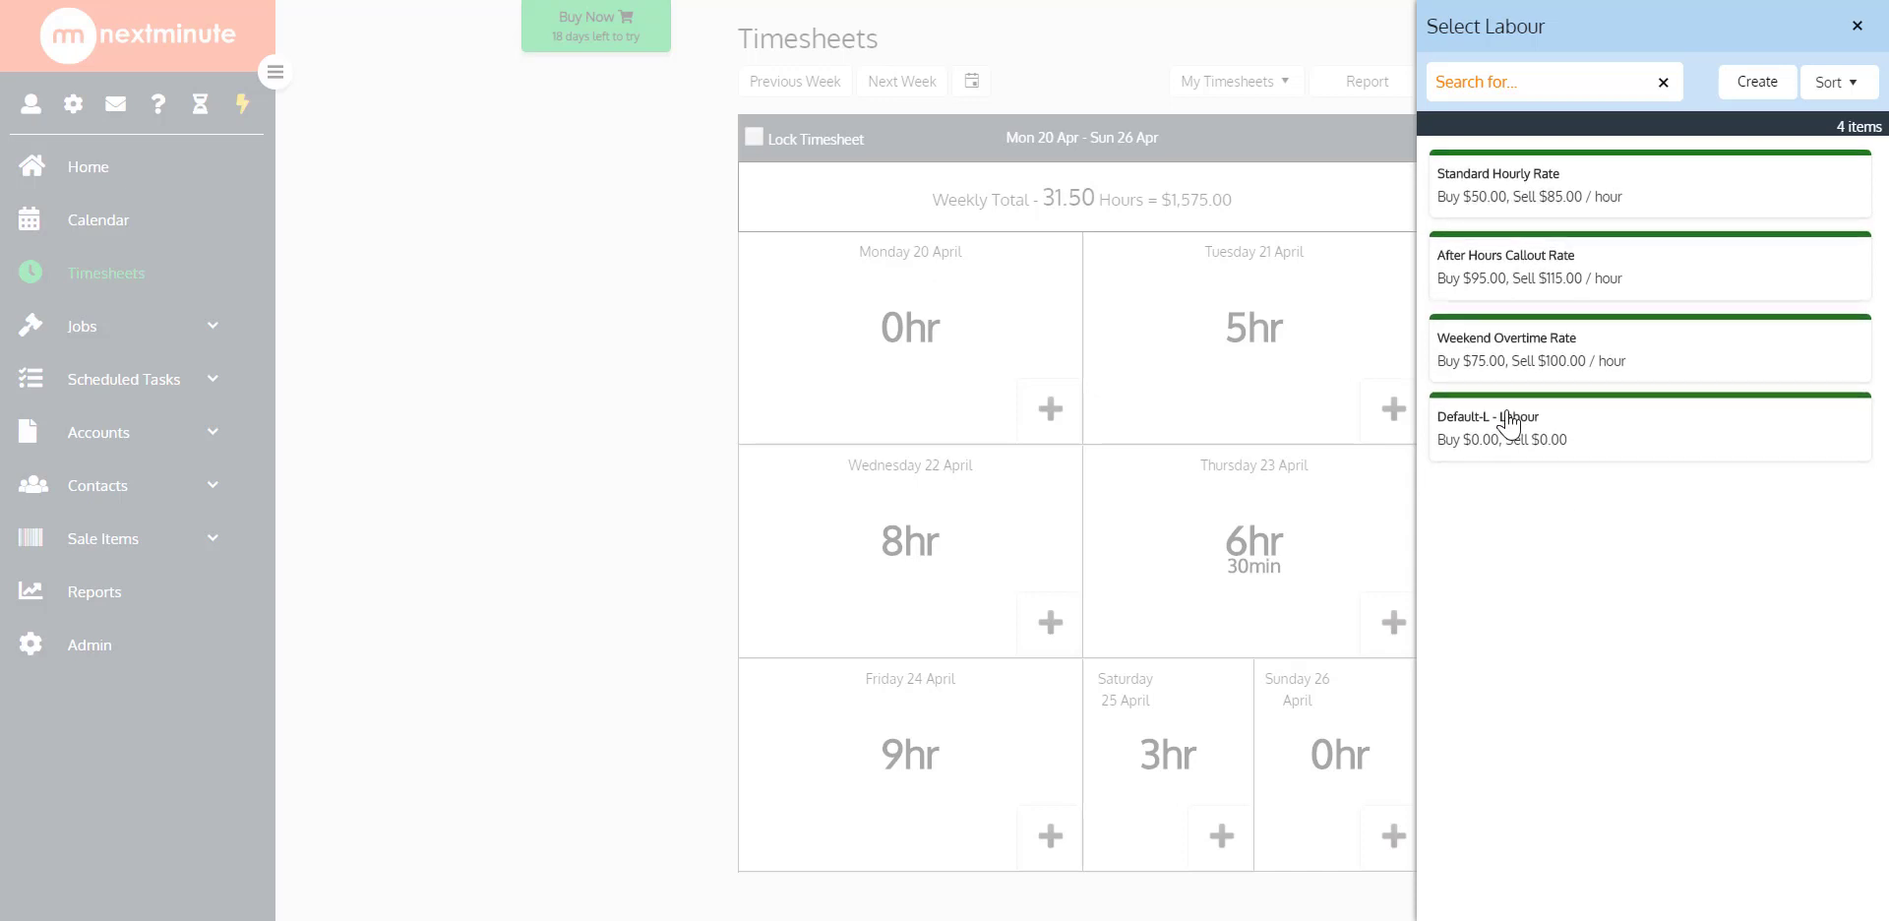
pyautogui.click(1857, 38)
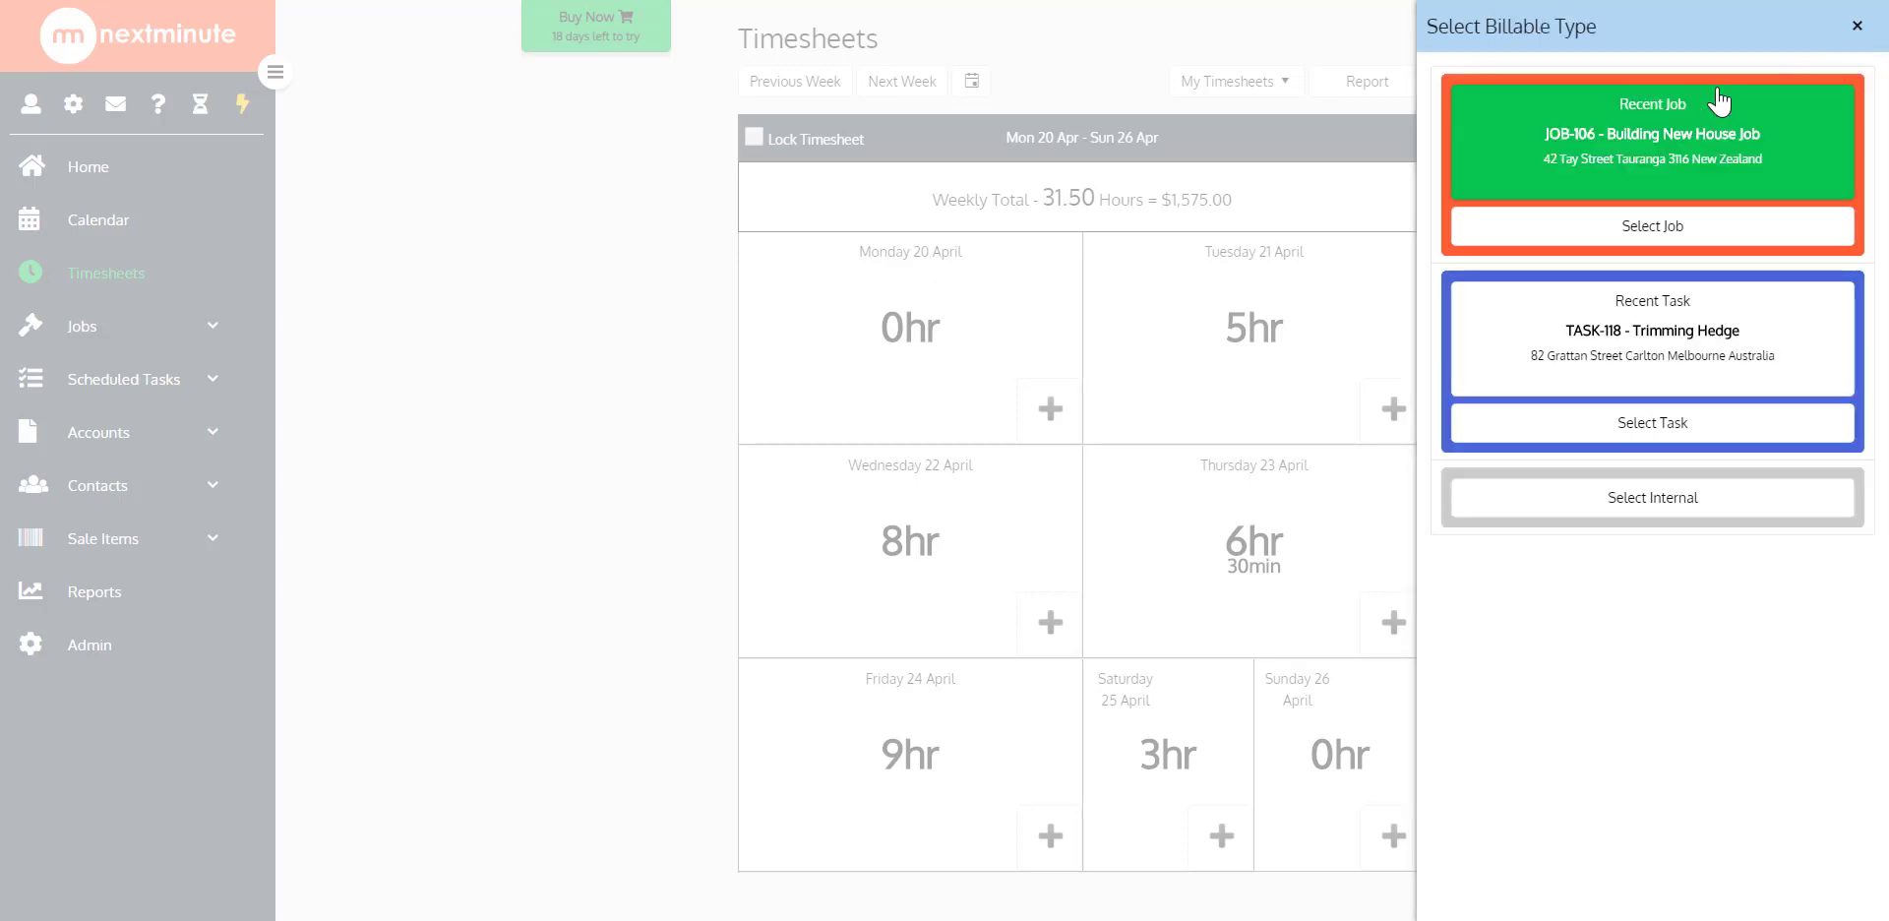
pyautogui.click(1859, 29)
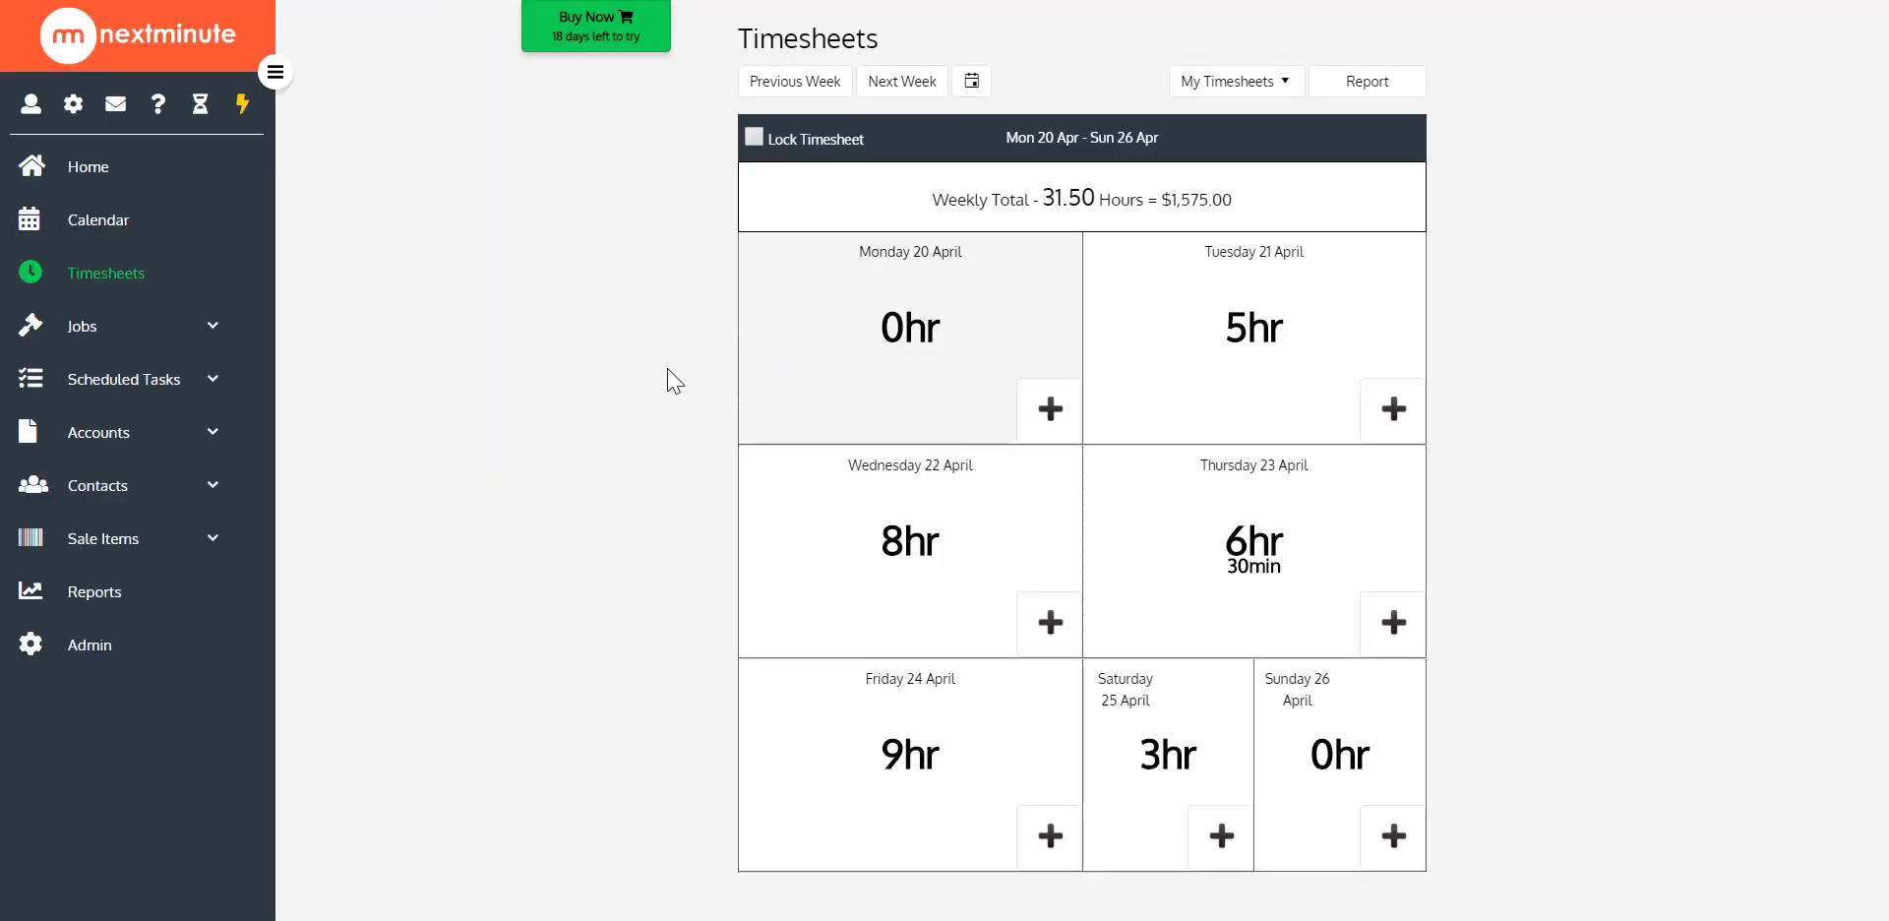
# Open the user-specific default rates of the Basic-role user contact whose access is enabled
pyautogui.click(207, 502)
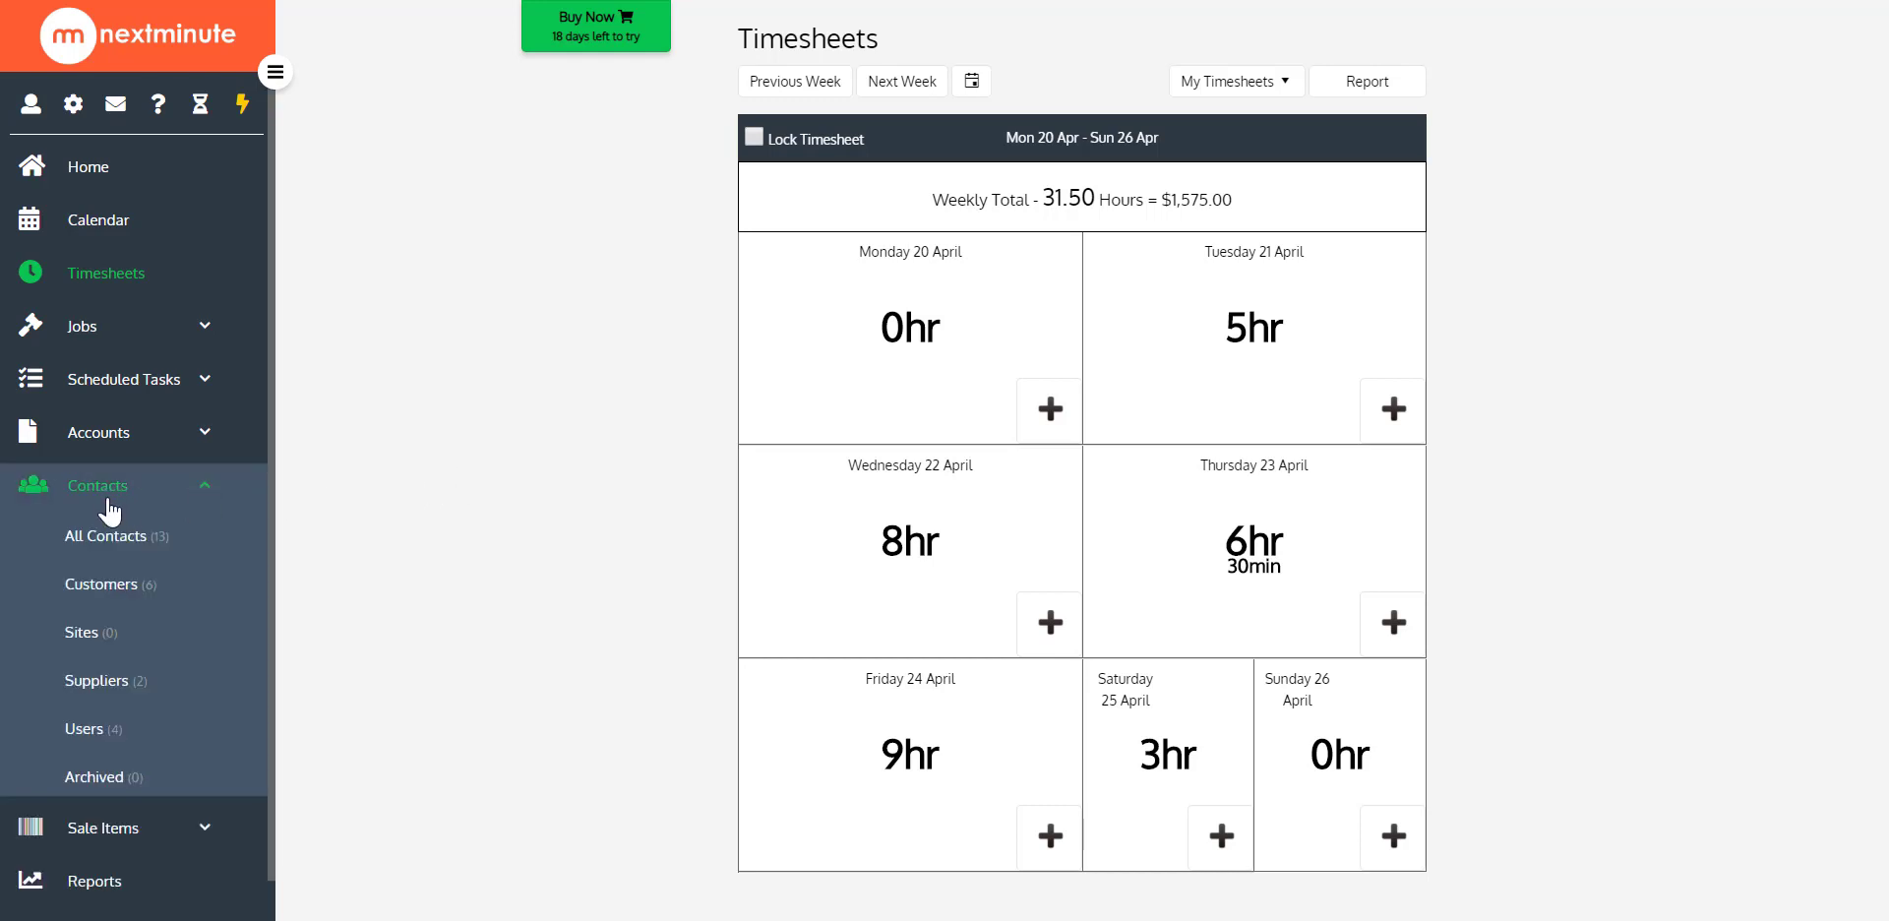
pyautogui.click(108, 728)
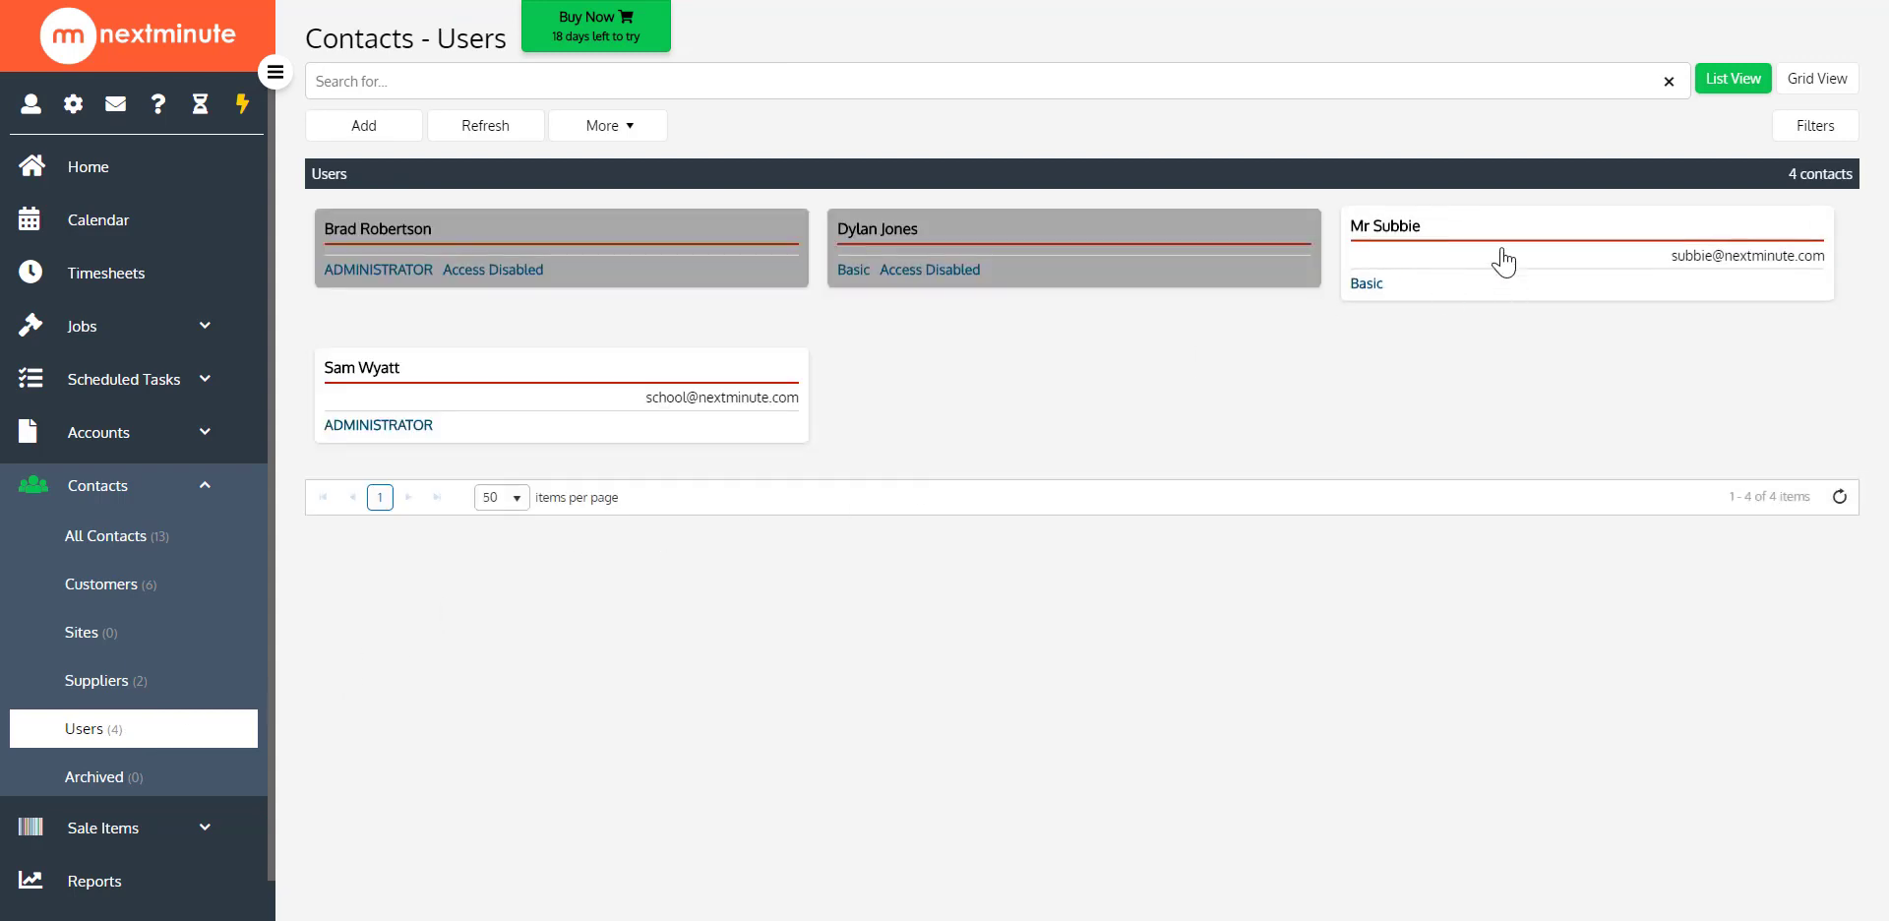
pyautogui.click(1446, 266)
pyautogui.scroll(-1, 1594, 411)
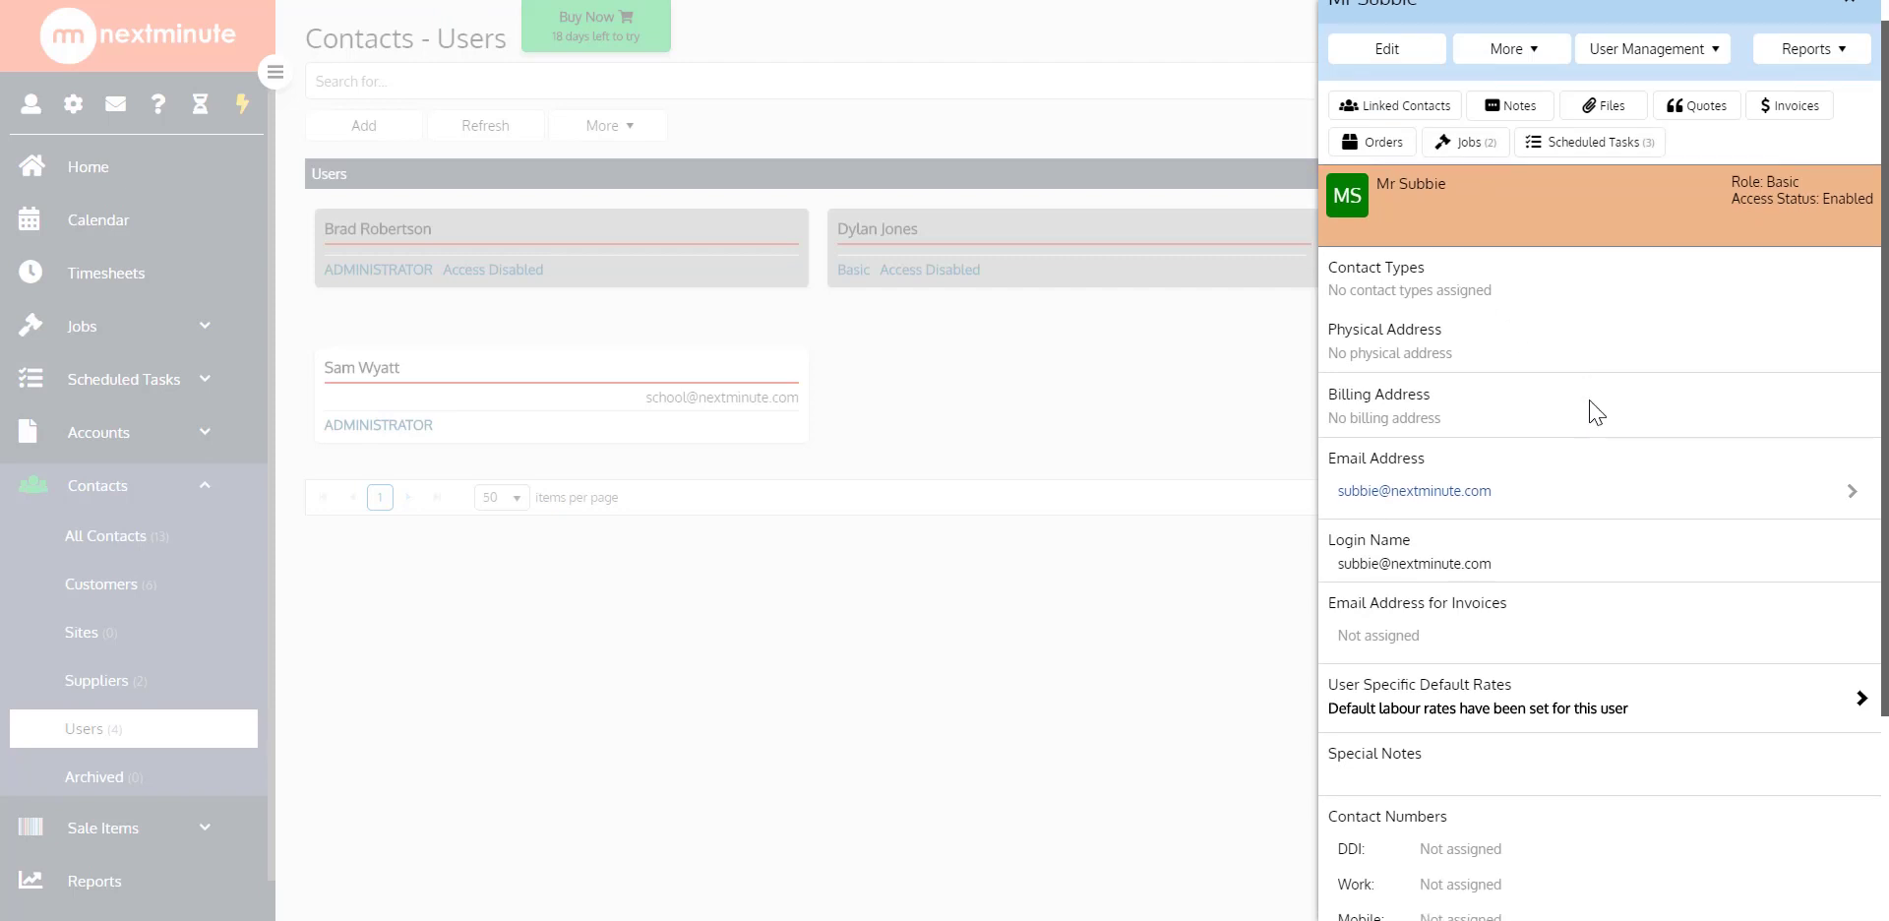
pyautogui.scroll(-2, 1596, 412)
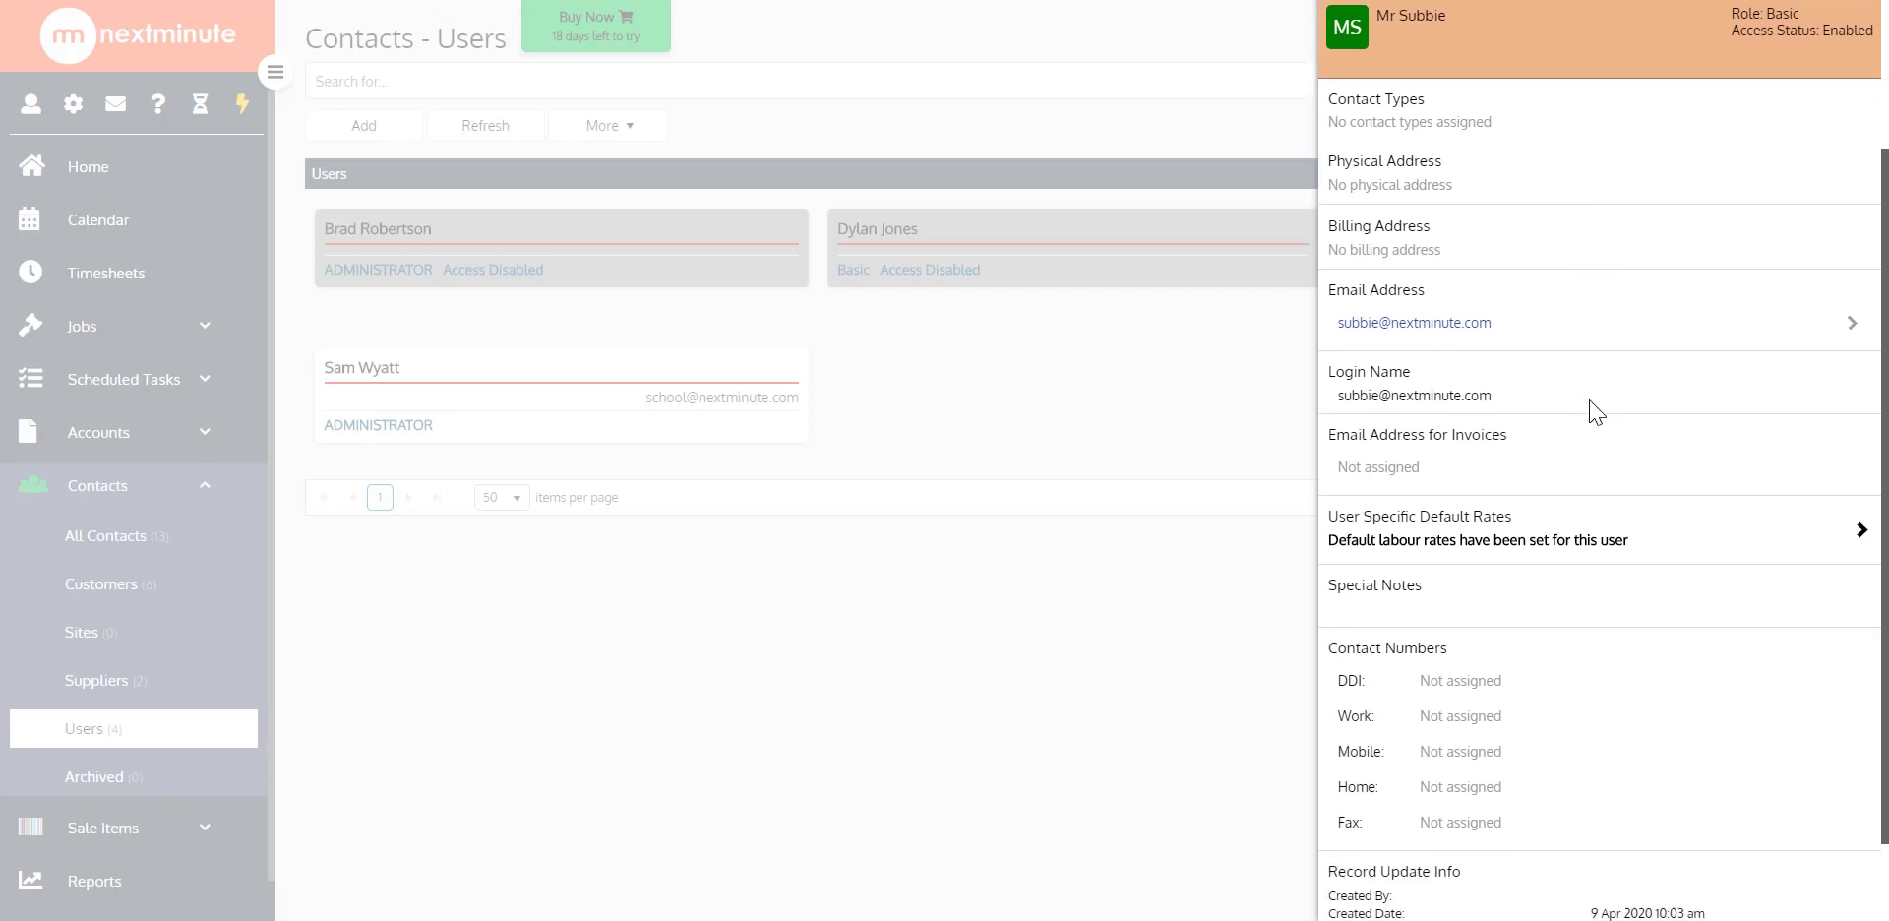
pyautogui.click(1484, 535)
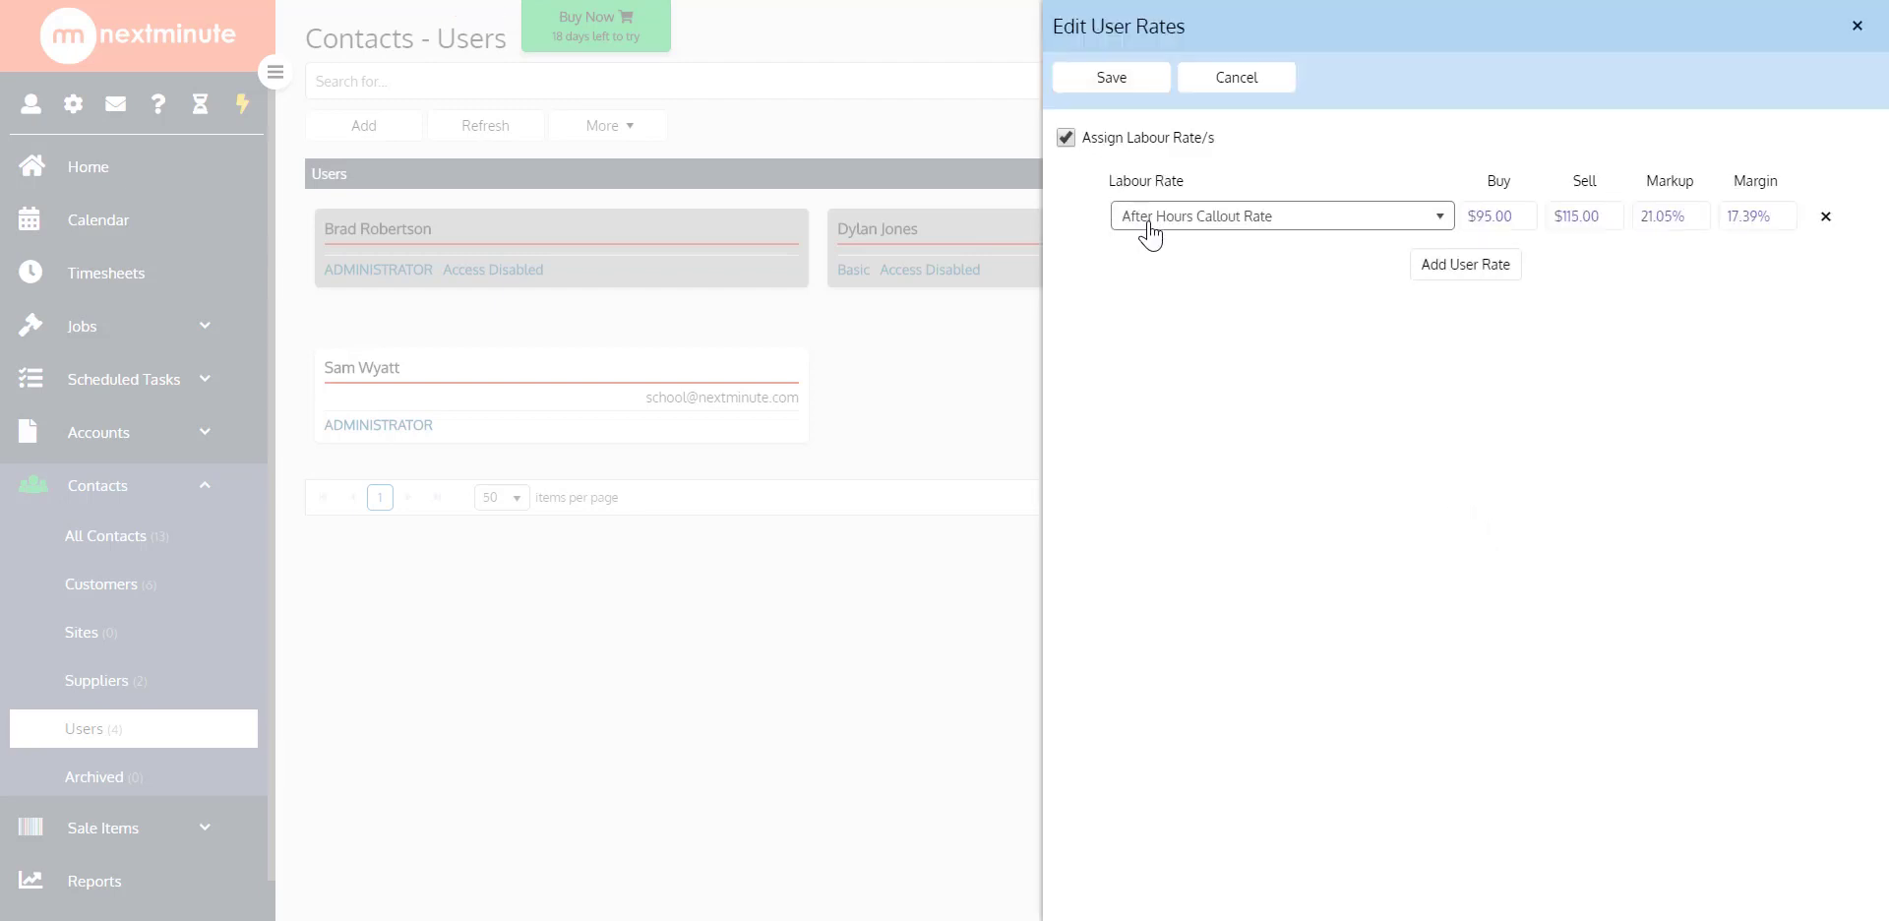
# Assign Standard Hourly Rate as this user's default labour rate, save it and close the contact
pyautogui.click(1299, 225)
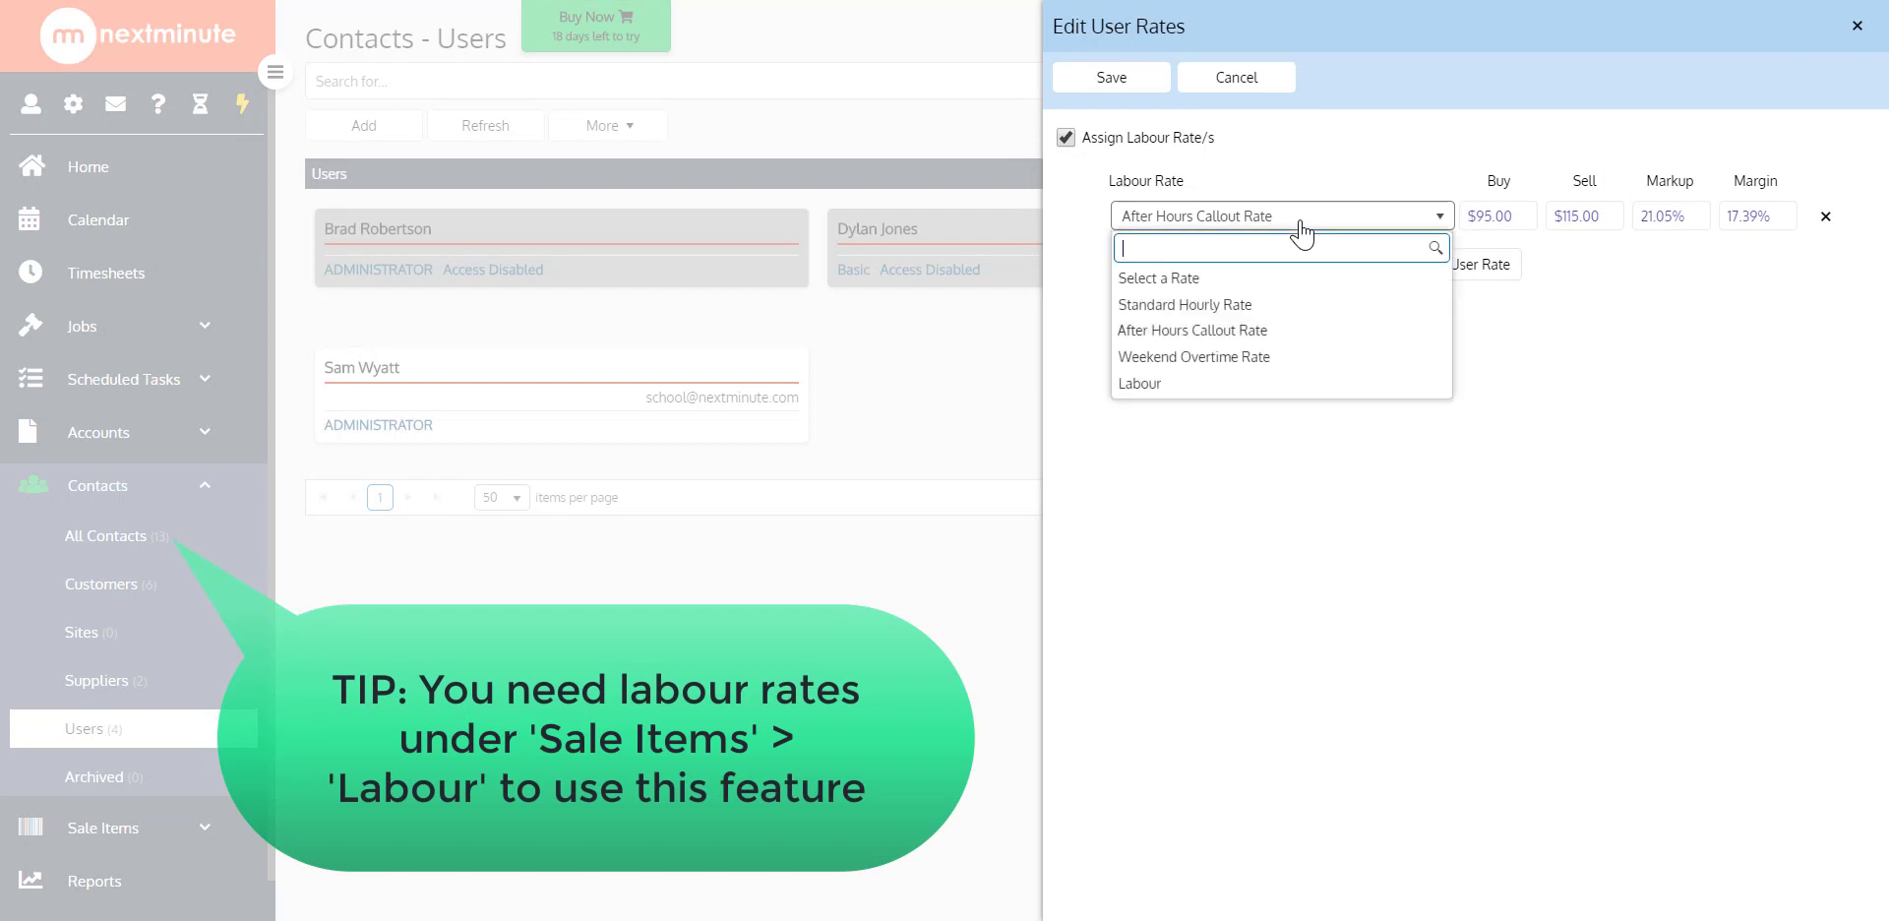
pyautogui.click(1276, 309)
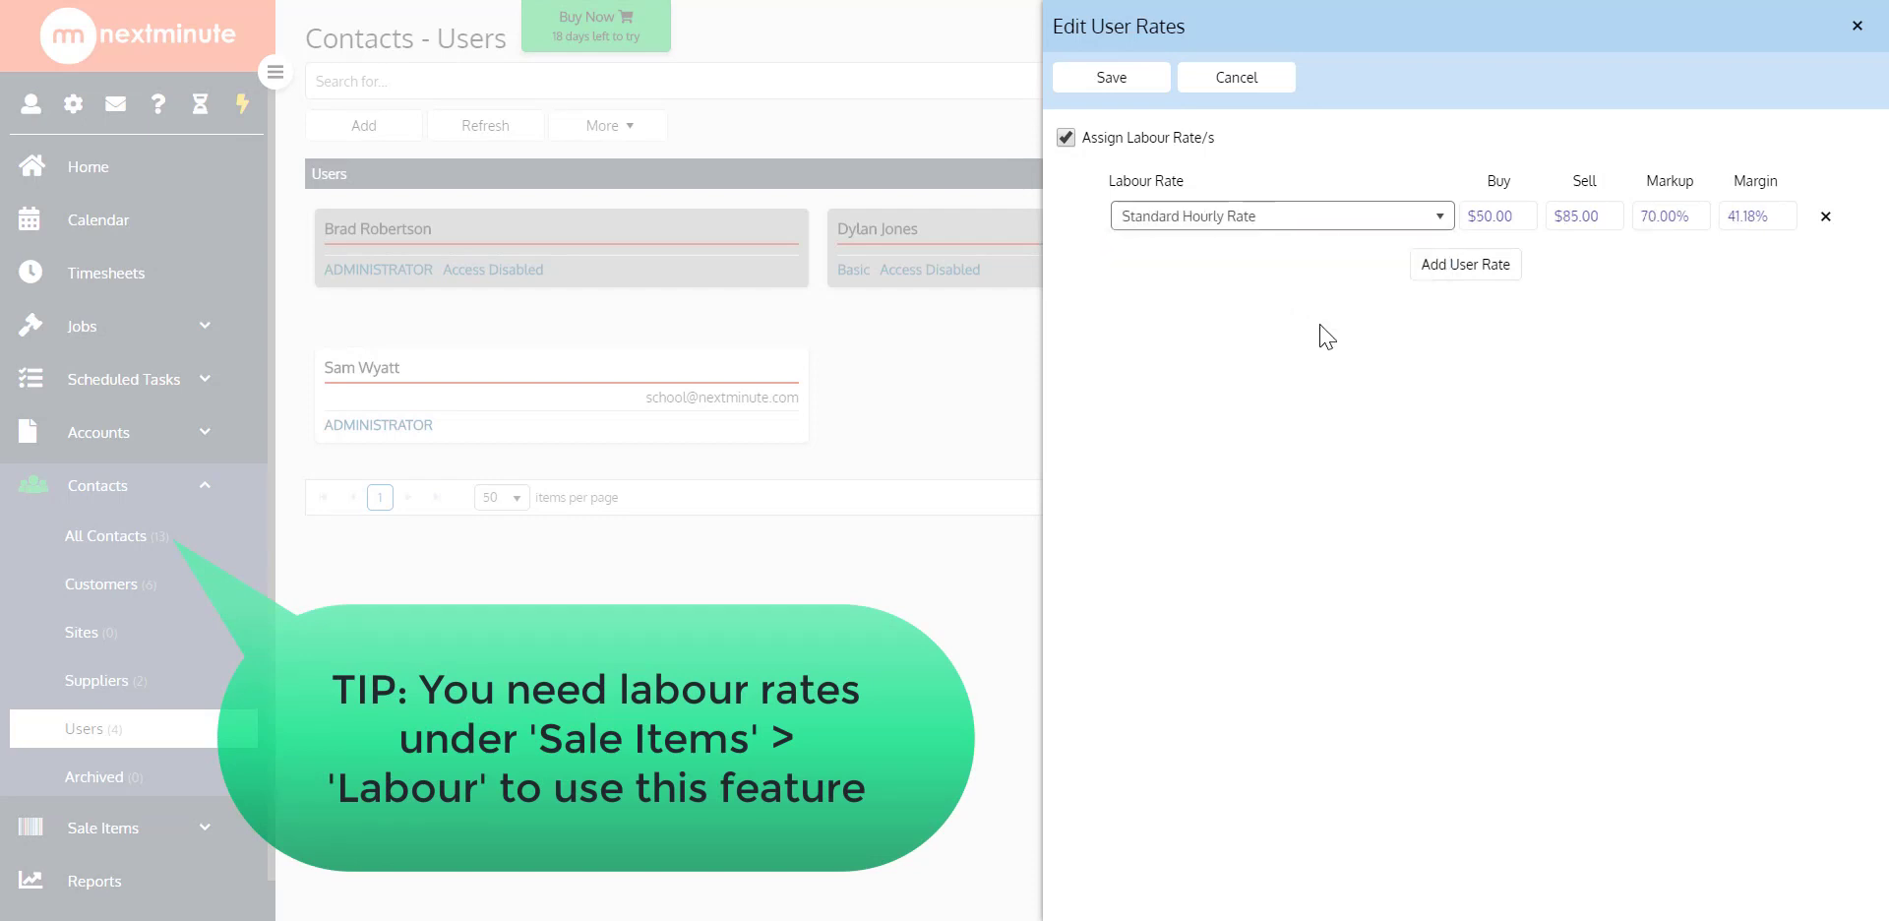
pyautogui.click(1121, 89)
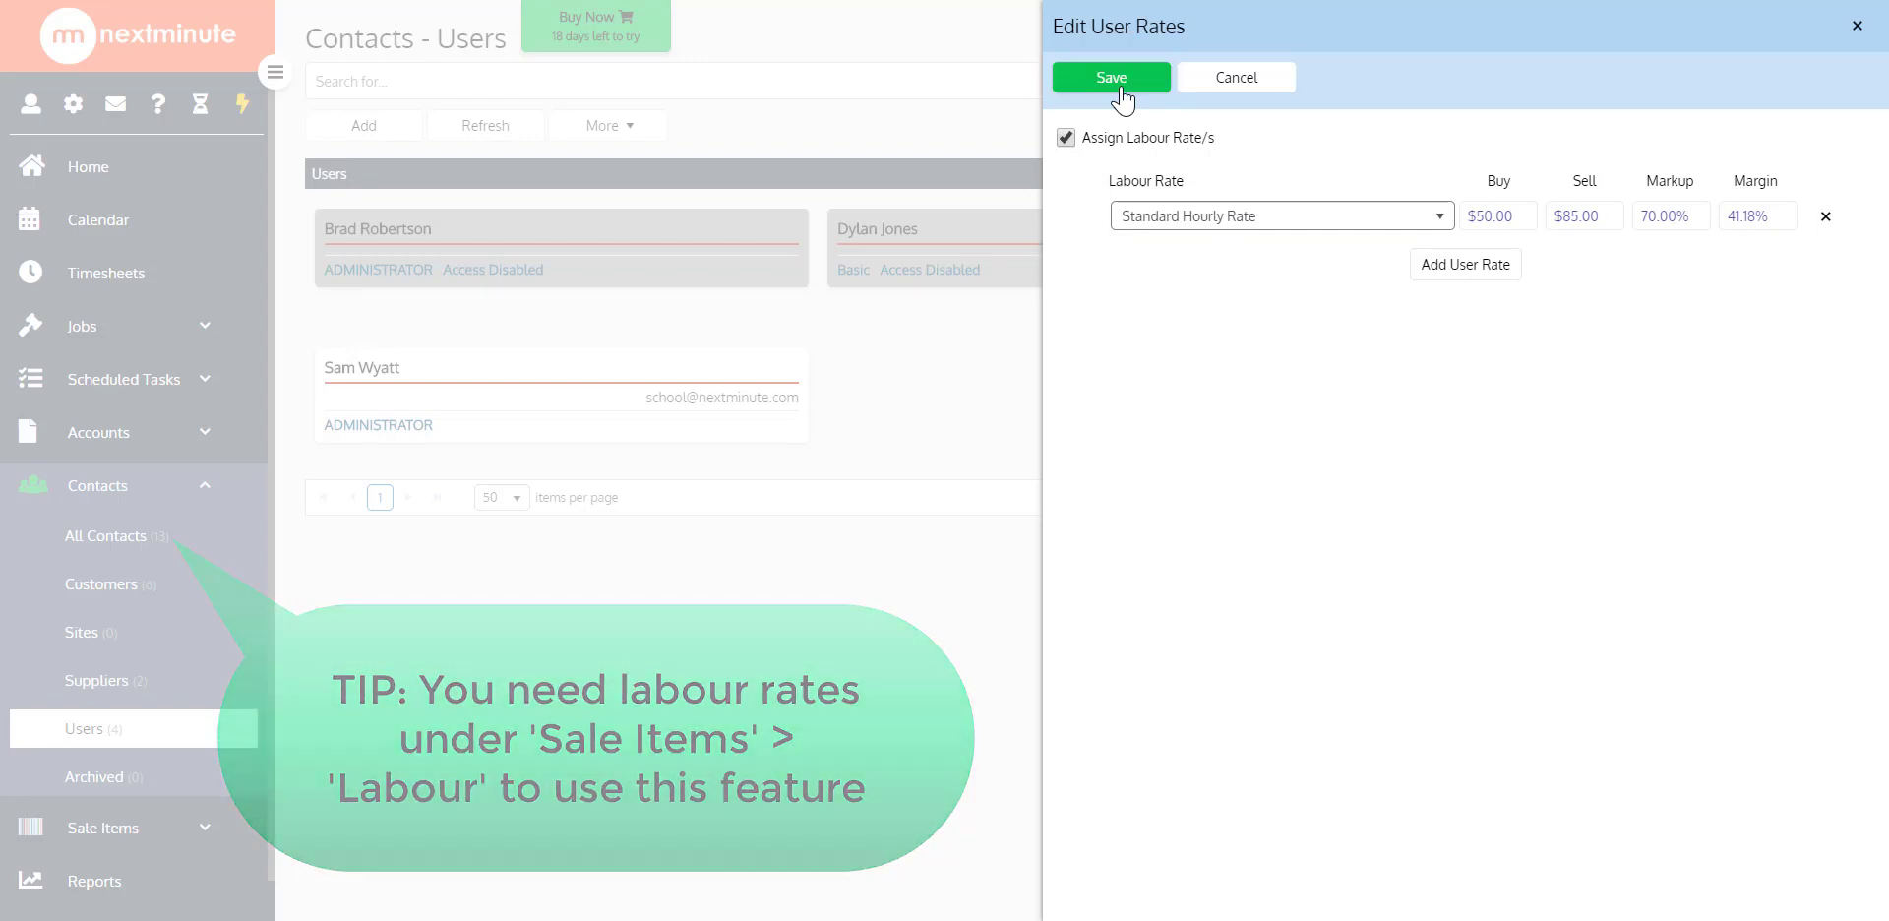
pyautogui.click(1849, 27)
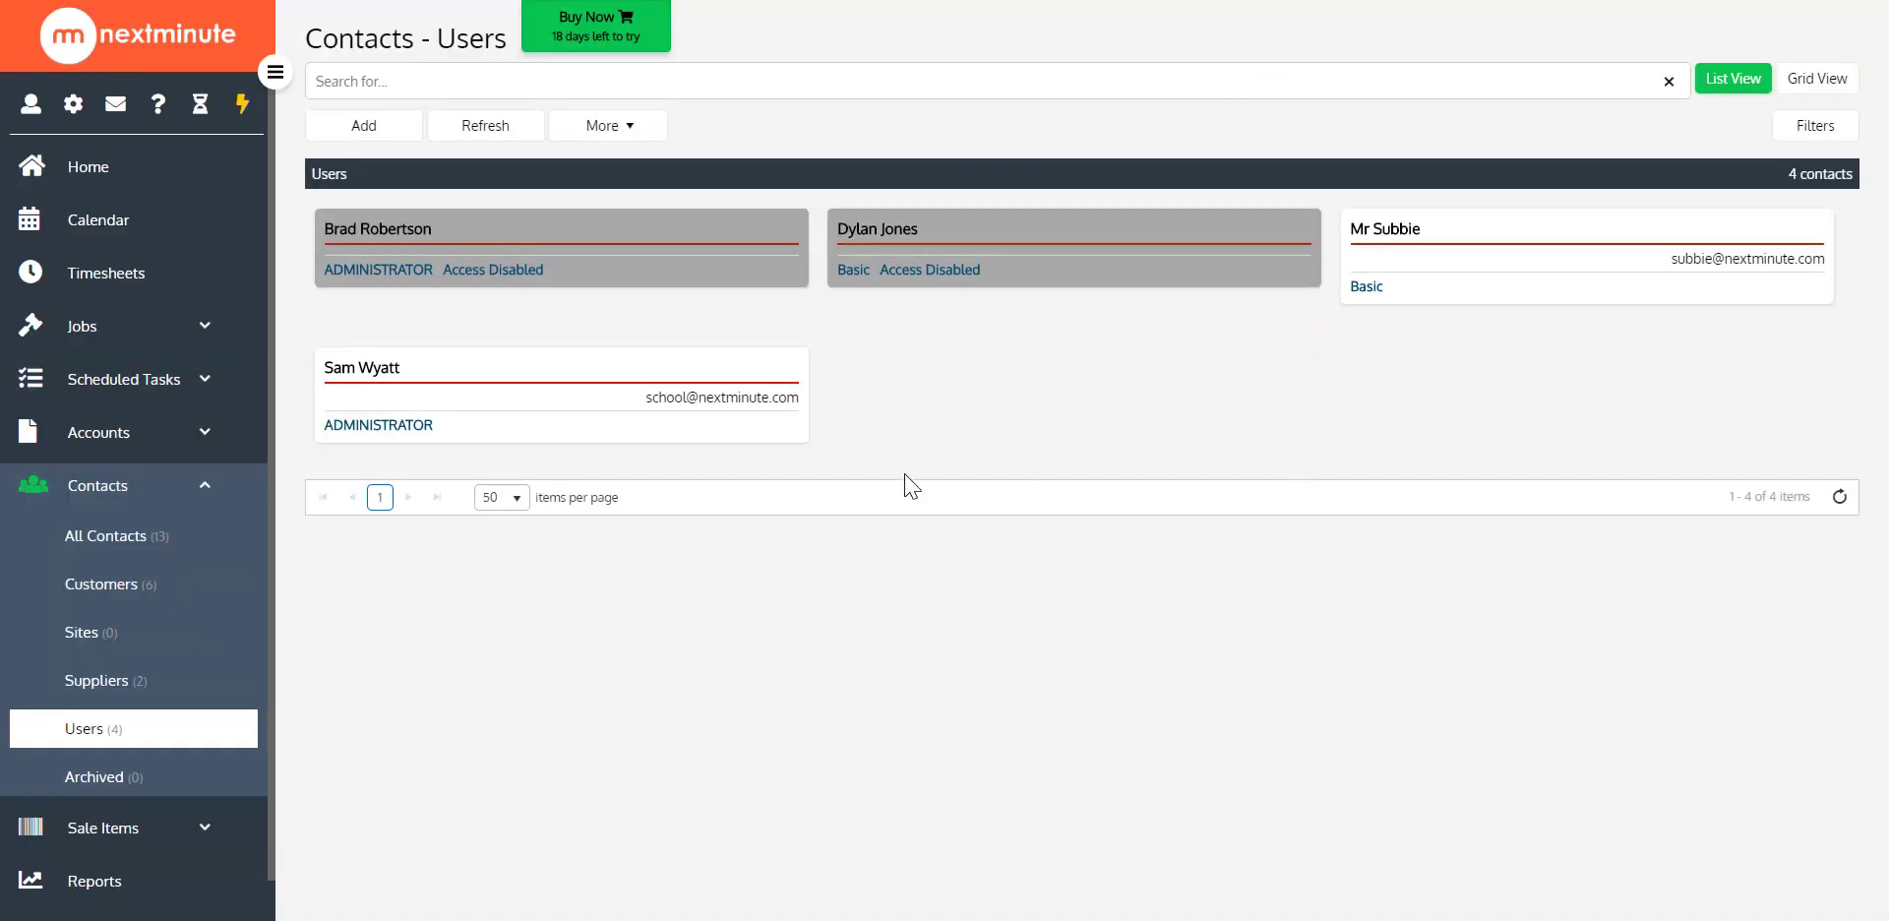
# Check the labour rates offered for your own Monday 20 April timesheet entry on the Building New House Job, without adding it
pyautogui.click(131, 288)
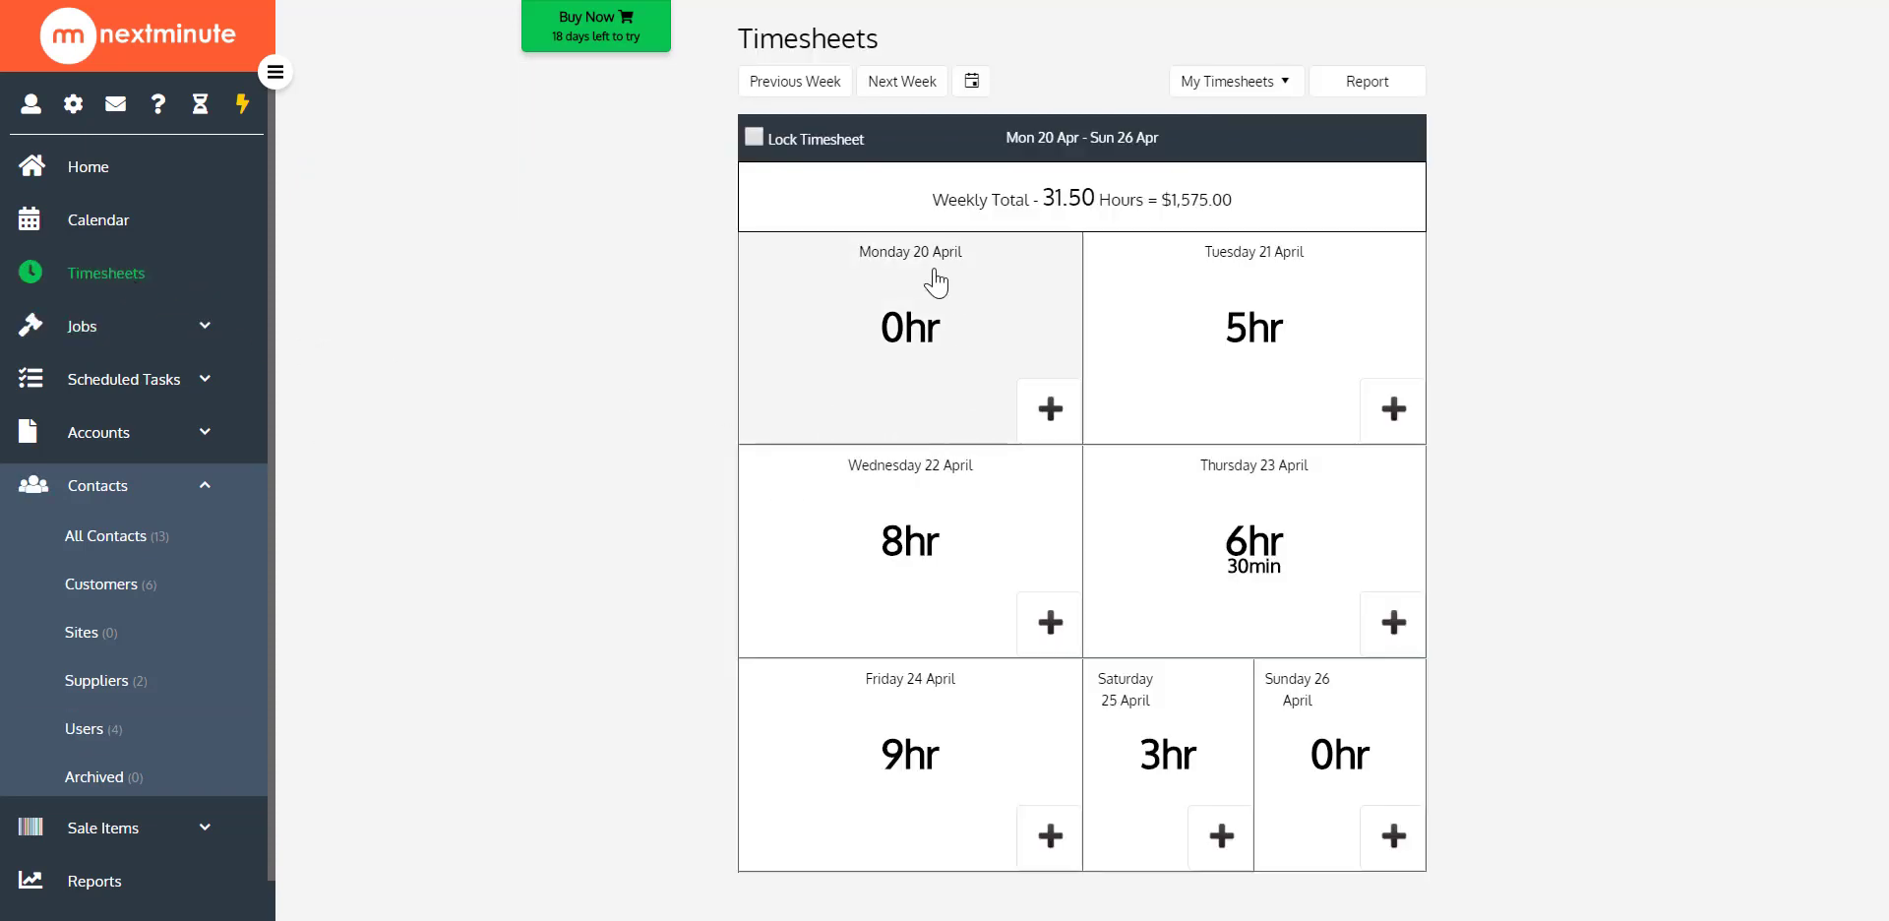
pyautogui.click(1049, 425)
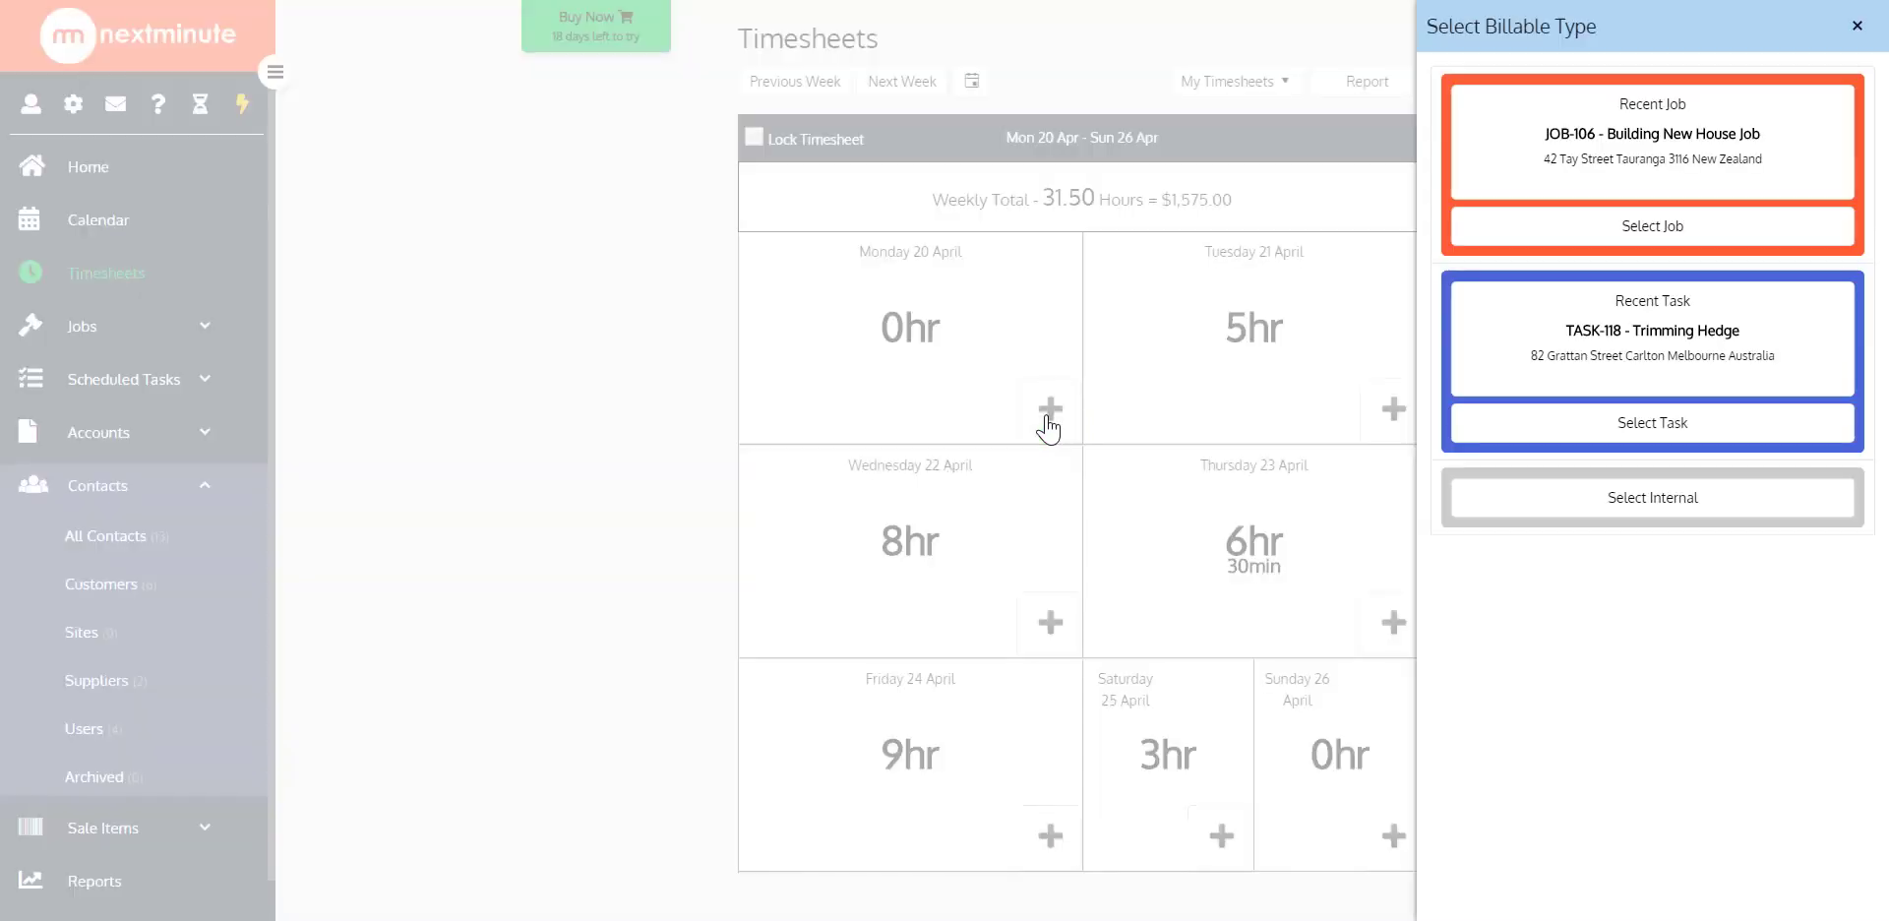
pyautogui.click(1608, 179)
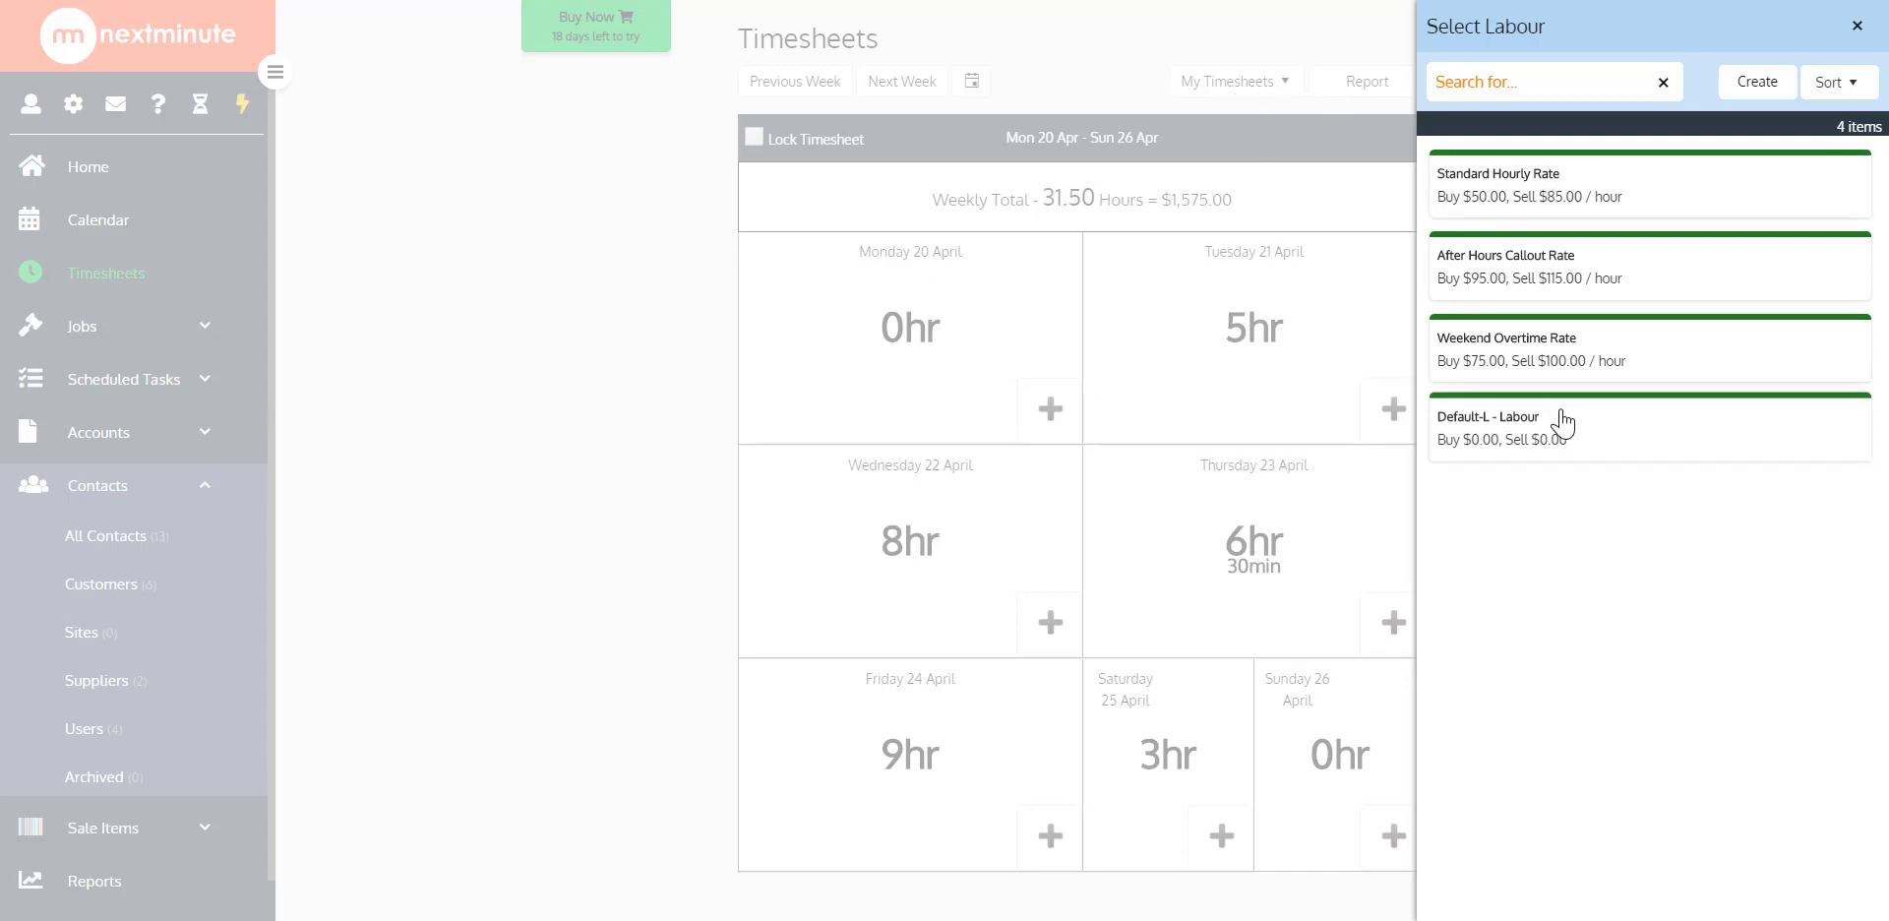
pyautogui.click(1854, 30)
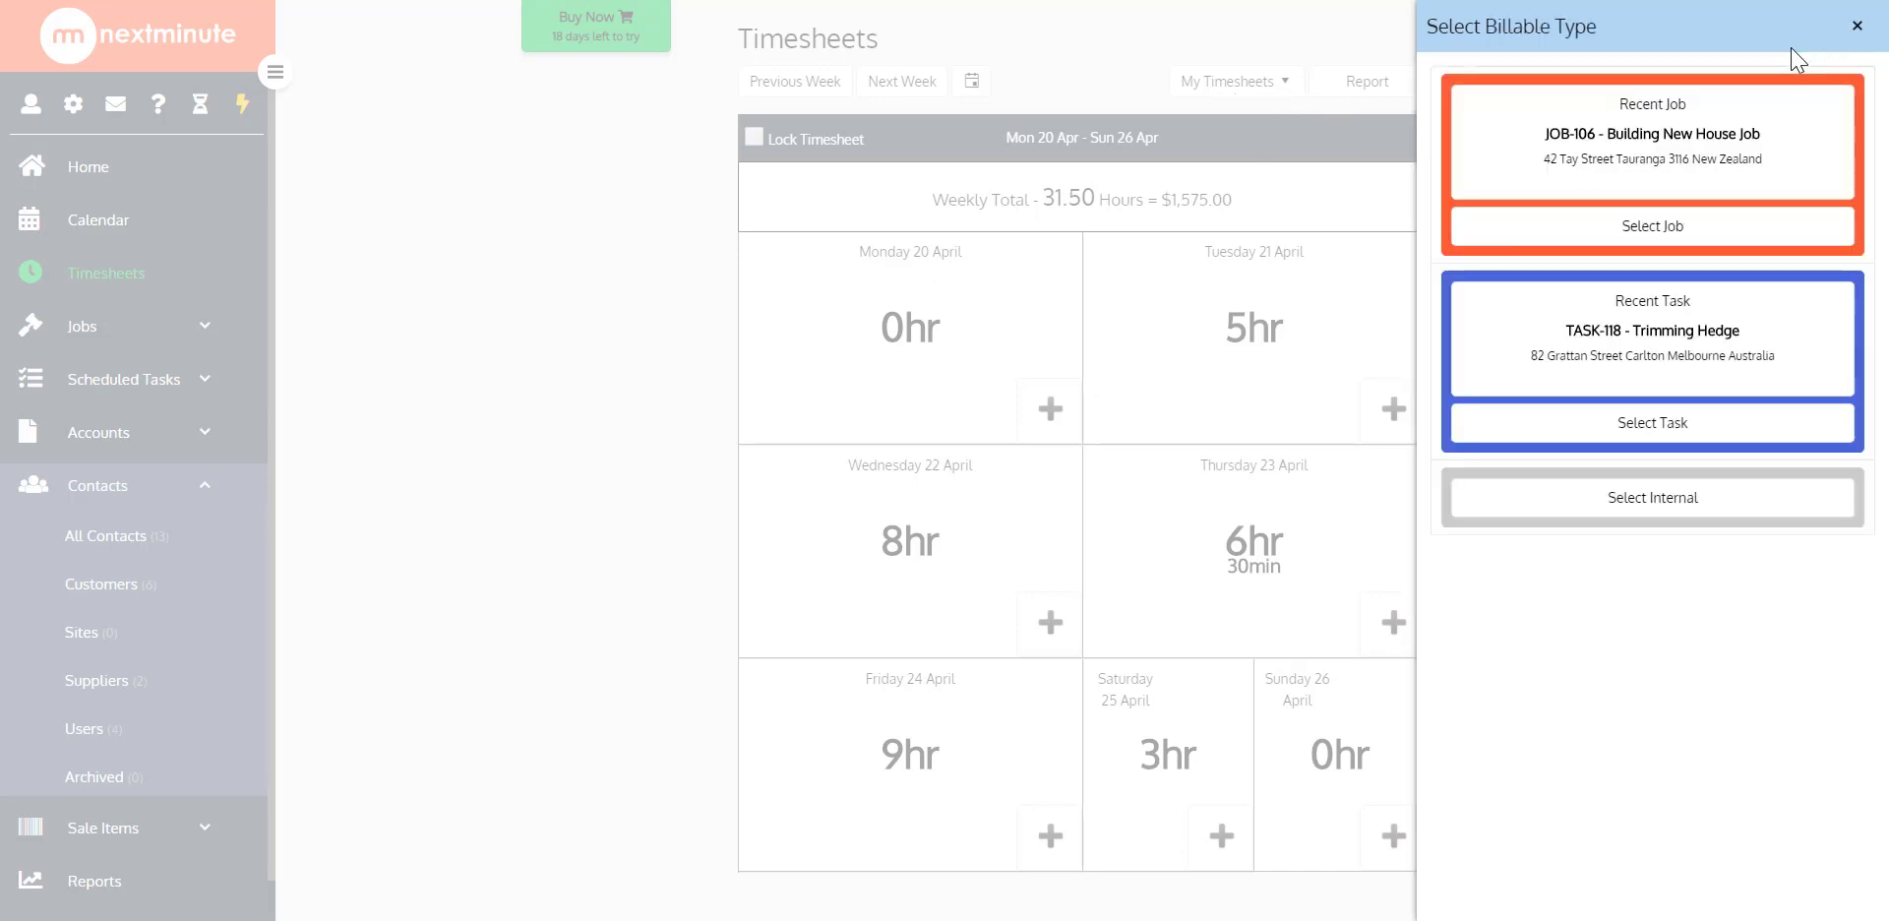
pyautogui.click(1855, 28)
# Show the Basic-role user's timesheet and check the entry flow for job time on Monday 20 April, without adding an entry
pyautogui.click(1261, 91)
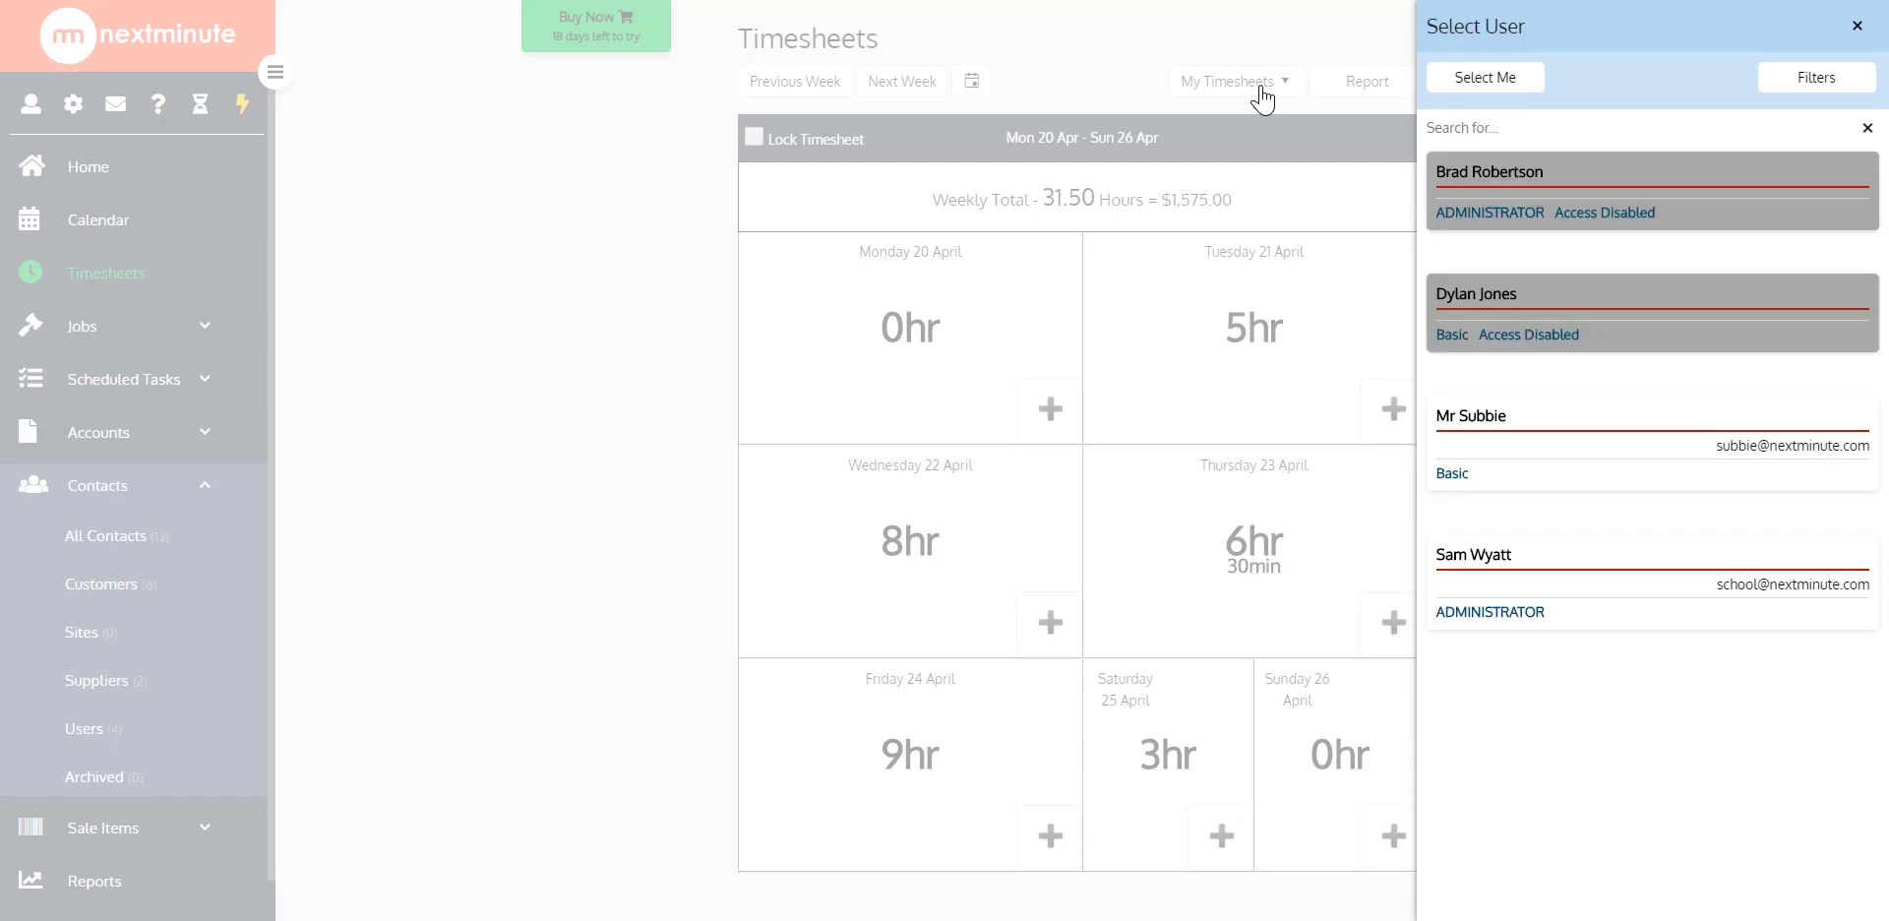
pyautogui.click(1559, 425)
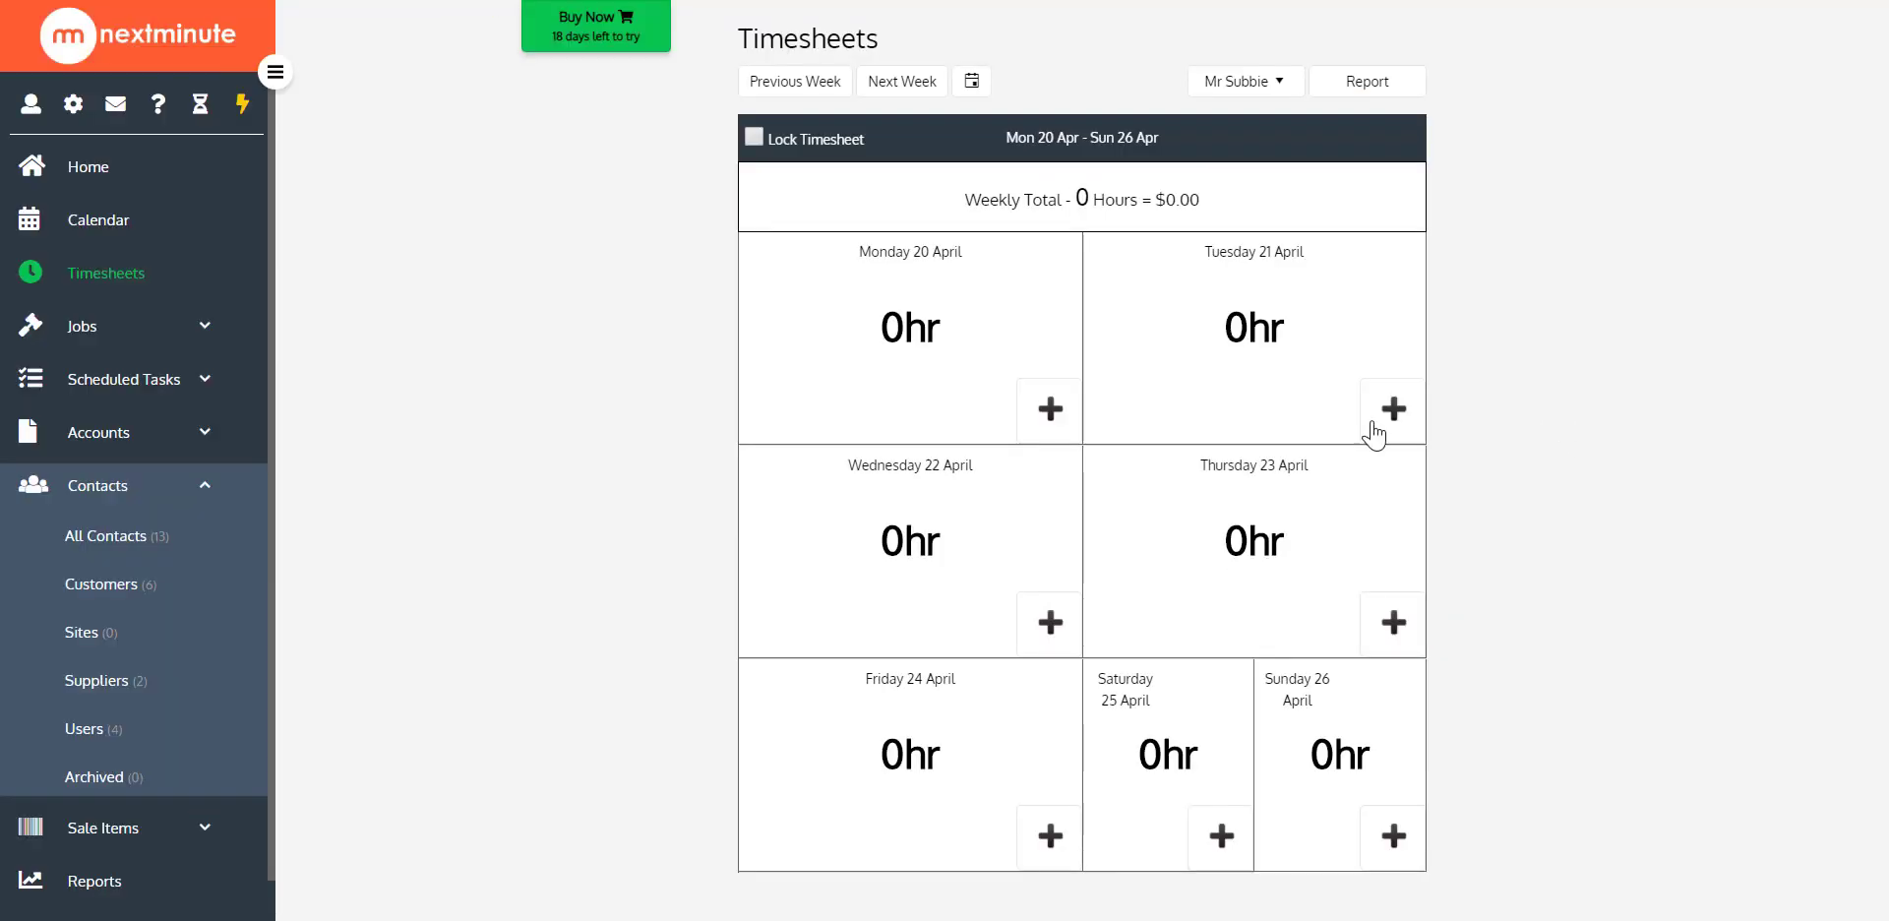
pyautogui.click(1049, 408)
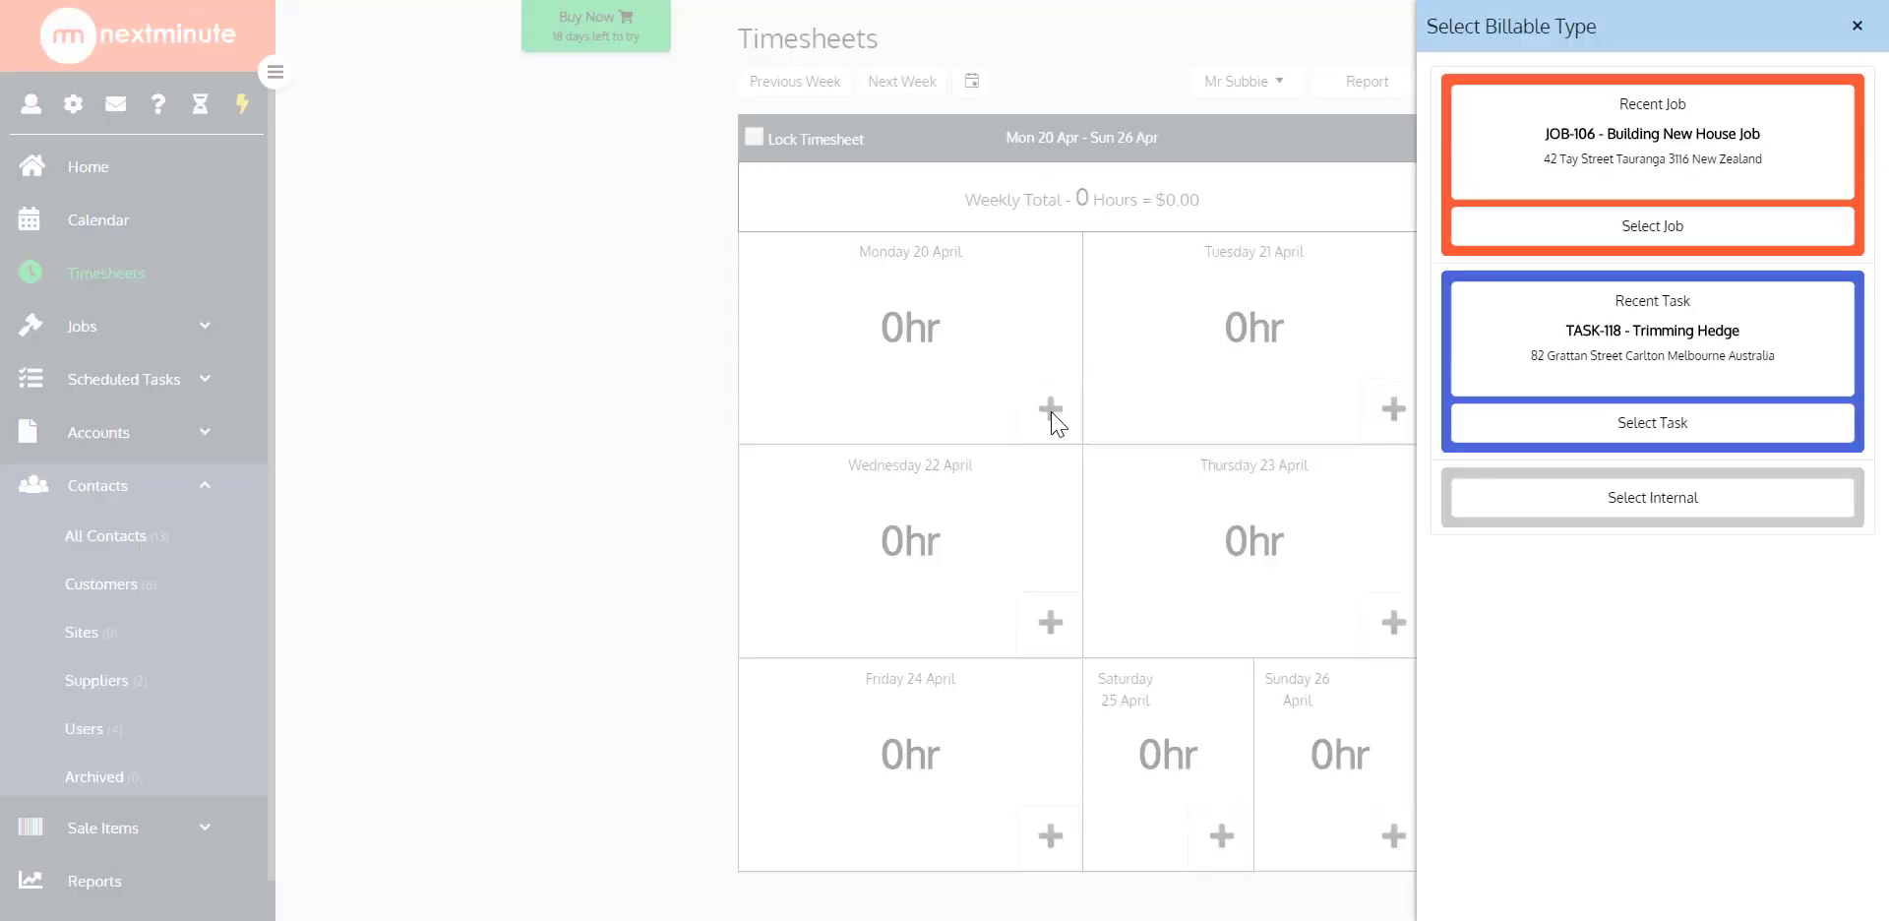
pyautogui.click(1562, 232)
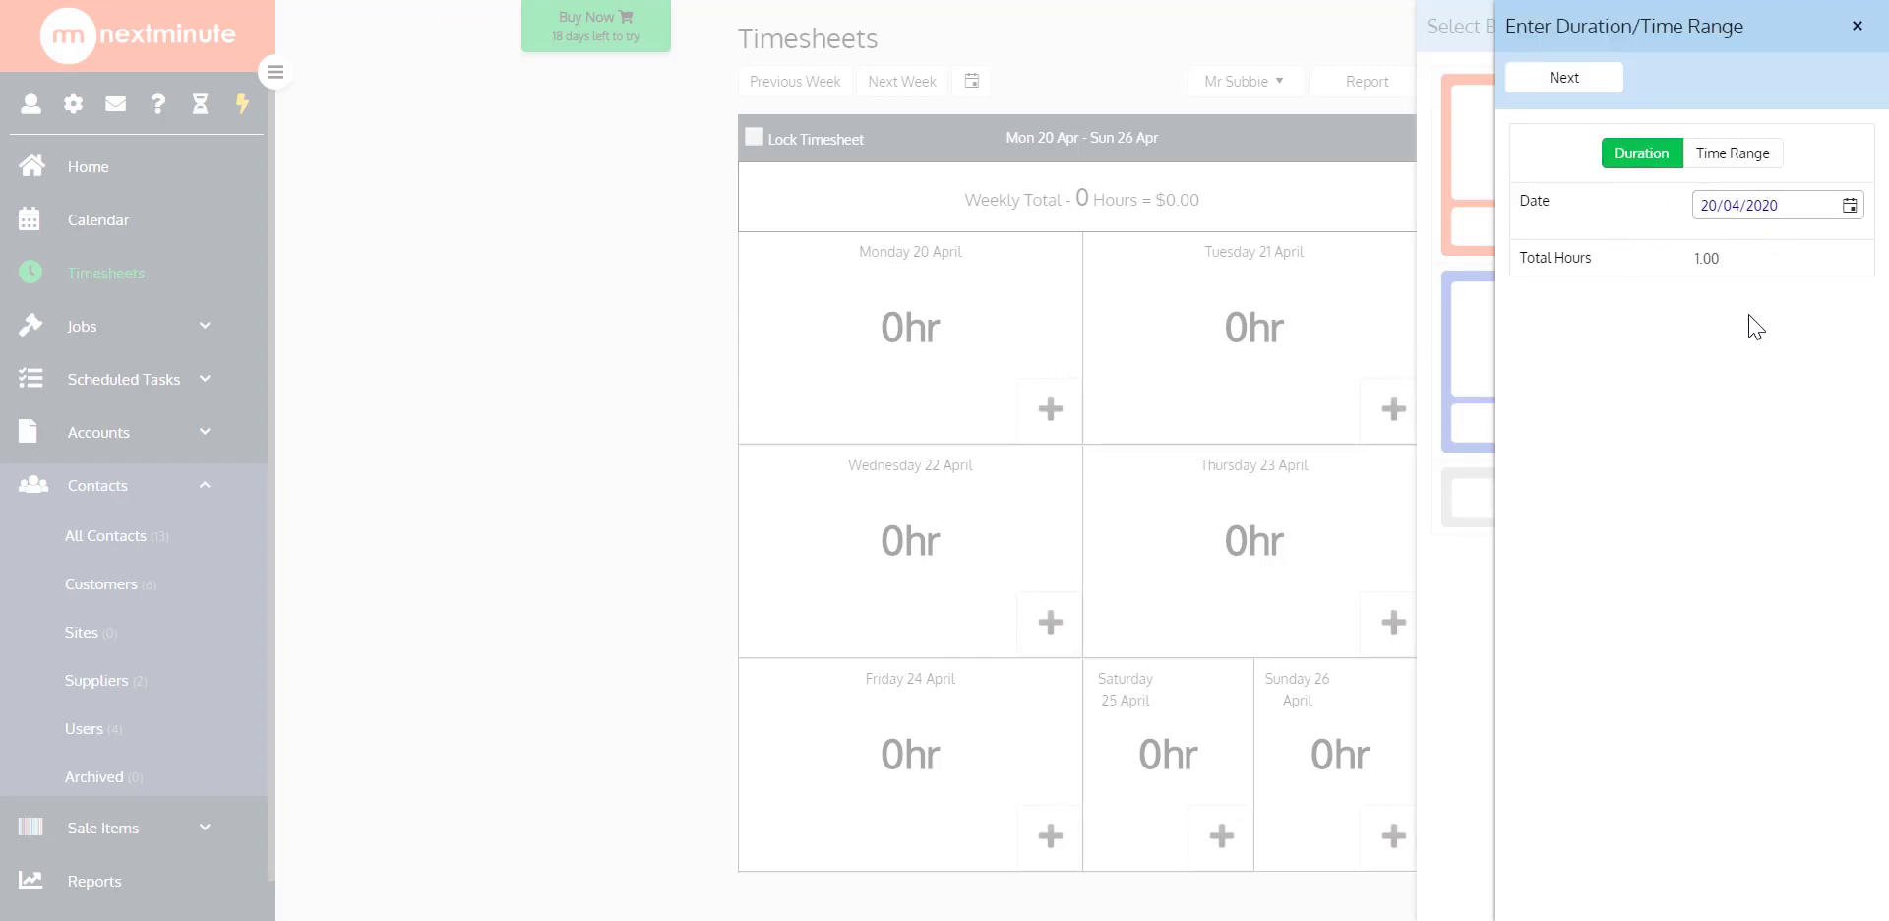
pyautogui.click(1858, 29)
pyautogui.click(1857, 29)
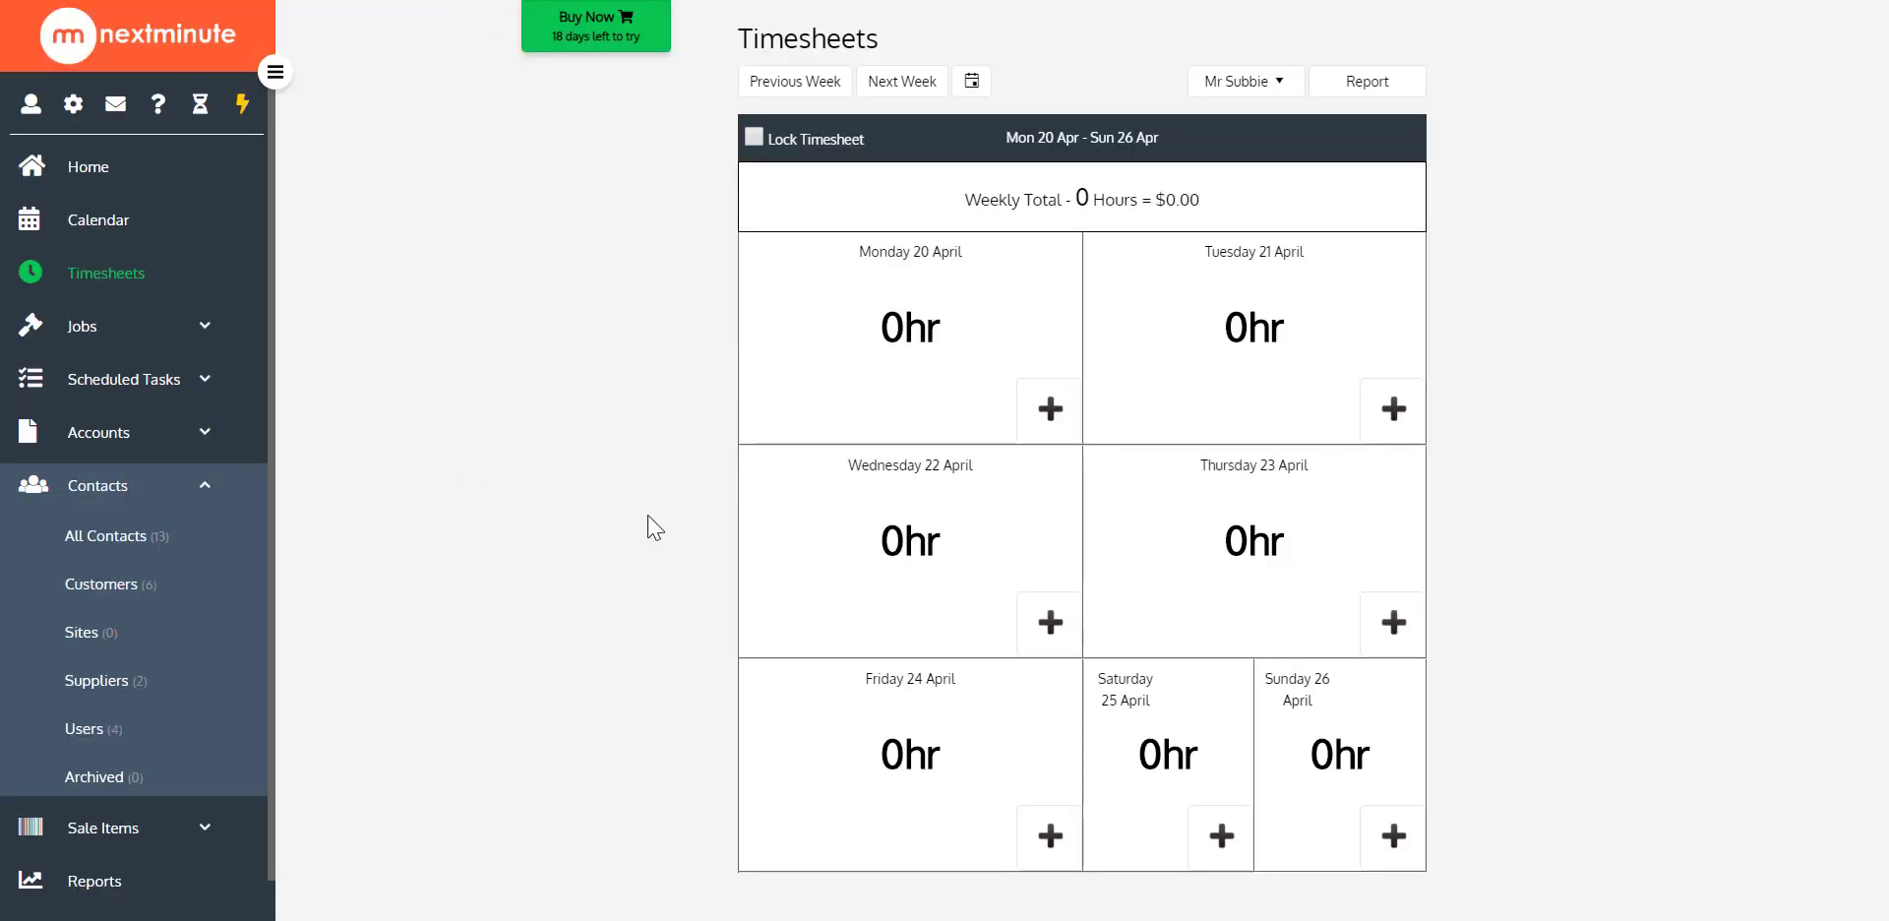
# Set the subscription's Default Material Charges to a 15% markup in the admin settings and save
pyautogui.click(205, 500)
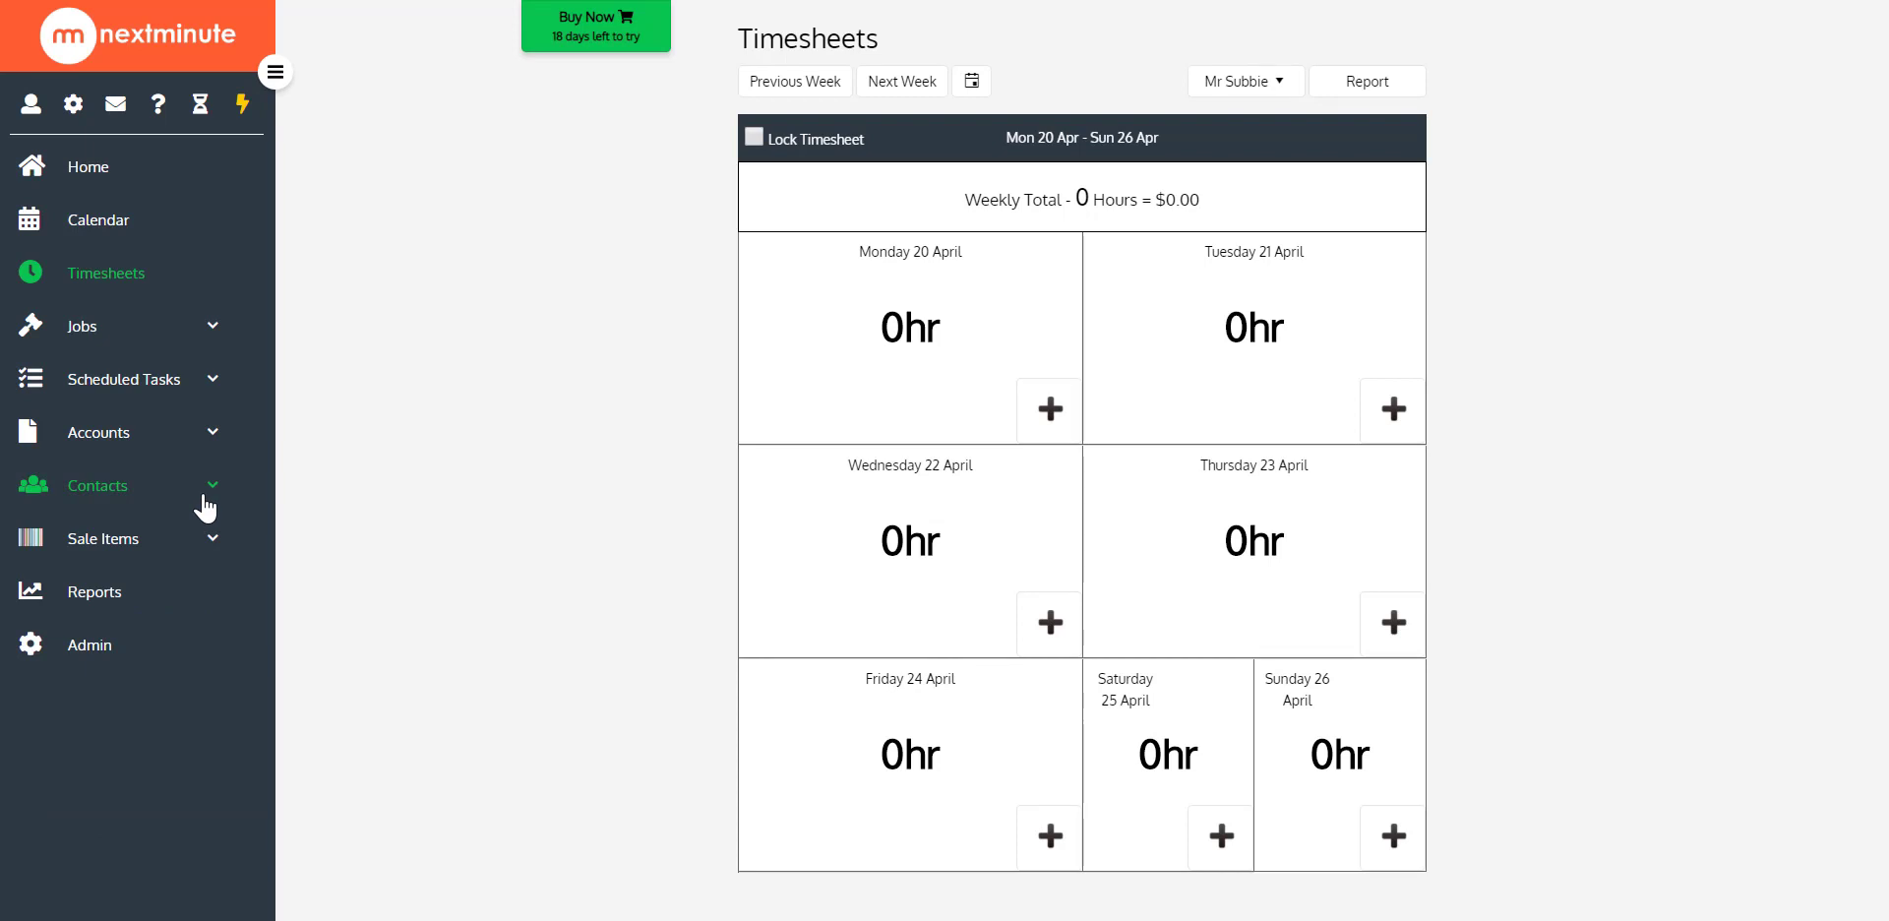
pyautogui.click(92, 666)
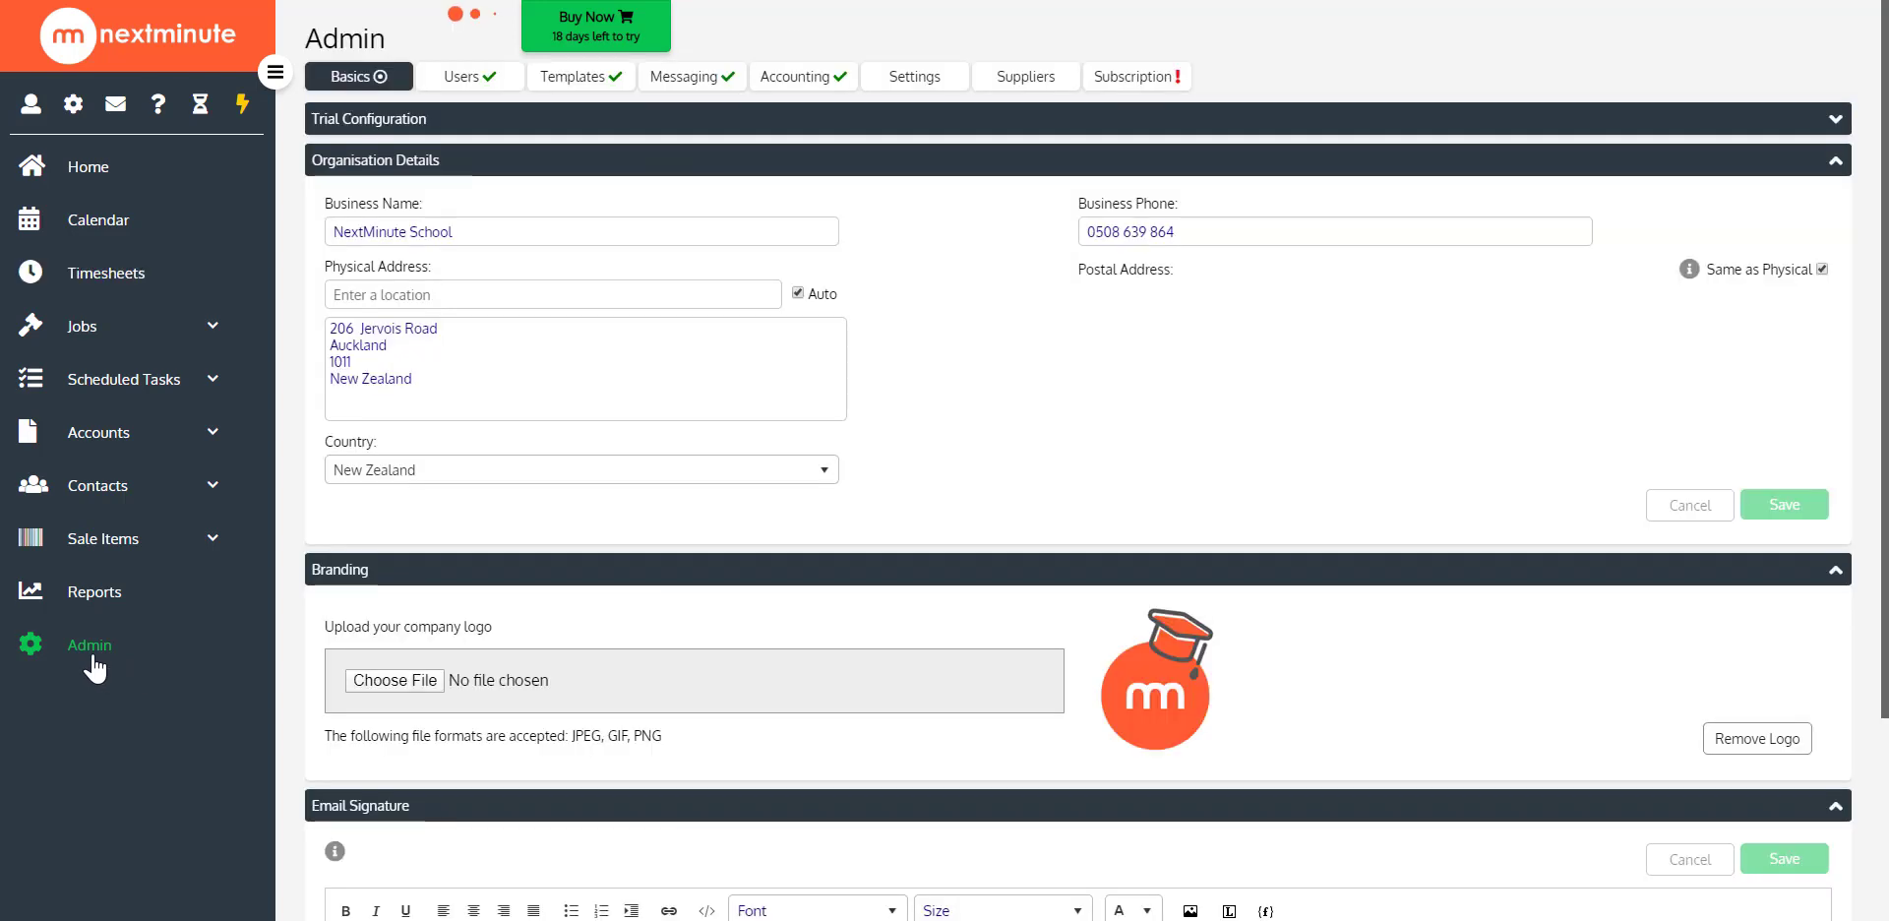
pyautogui.click(920, 79)
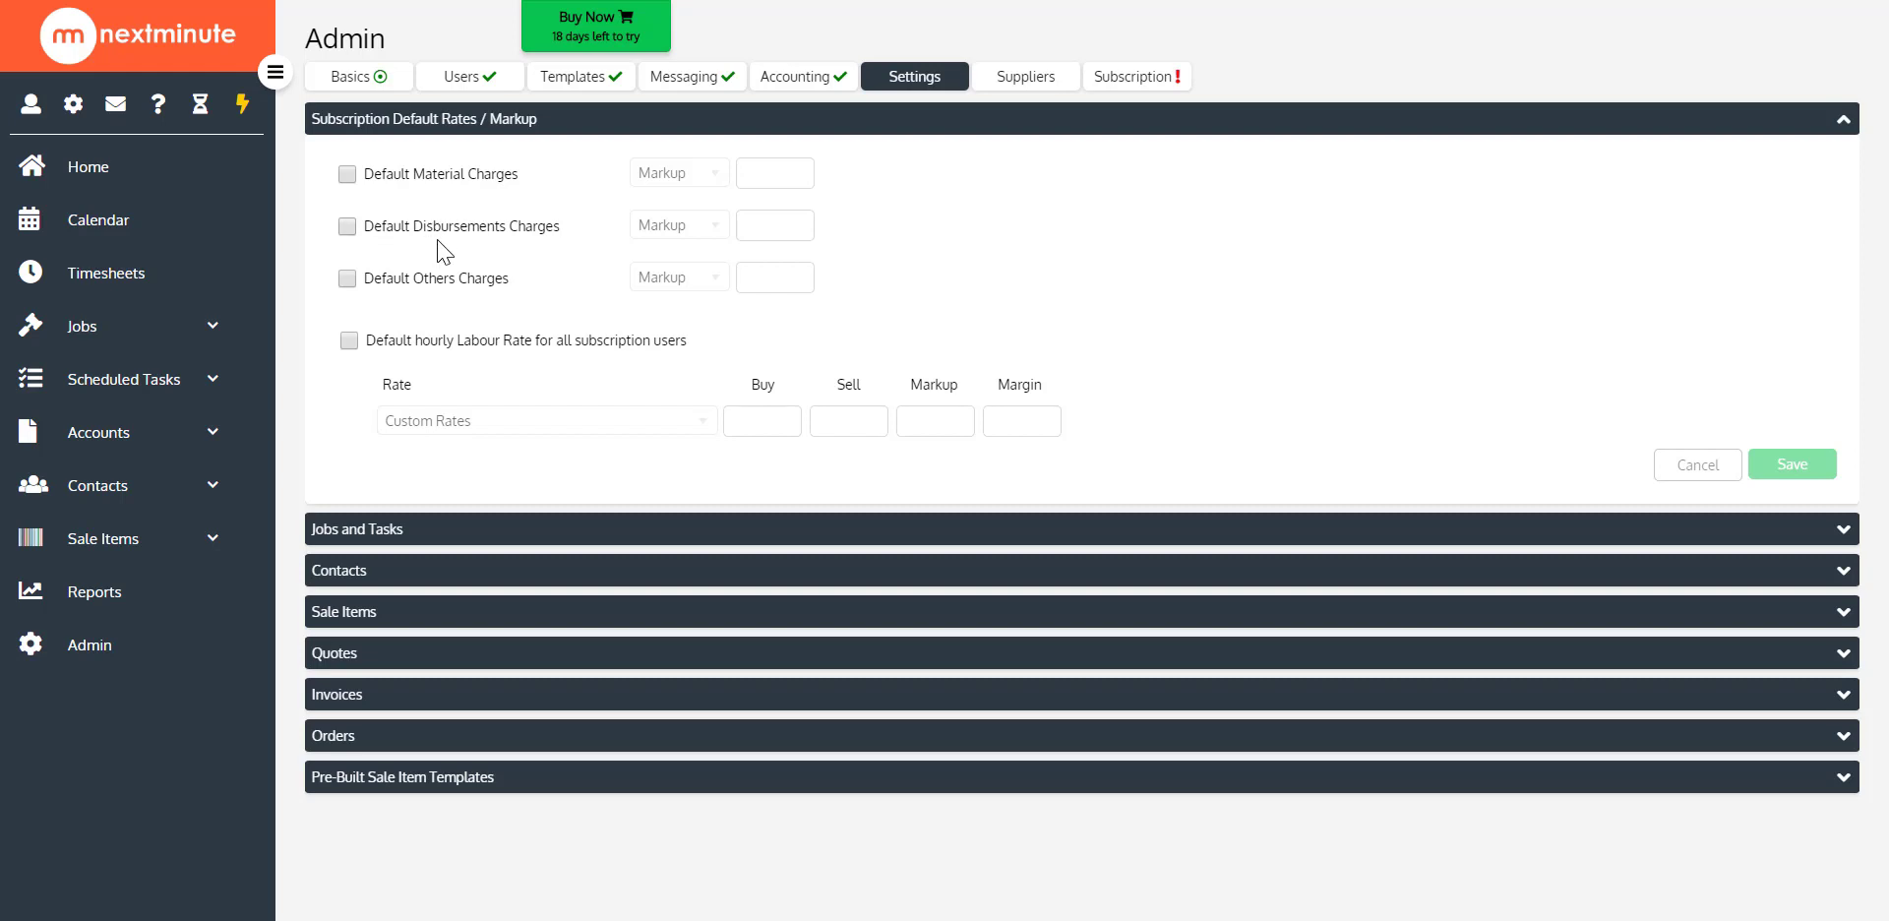
pyautogui.click(349, 175)
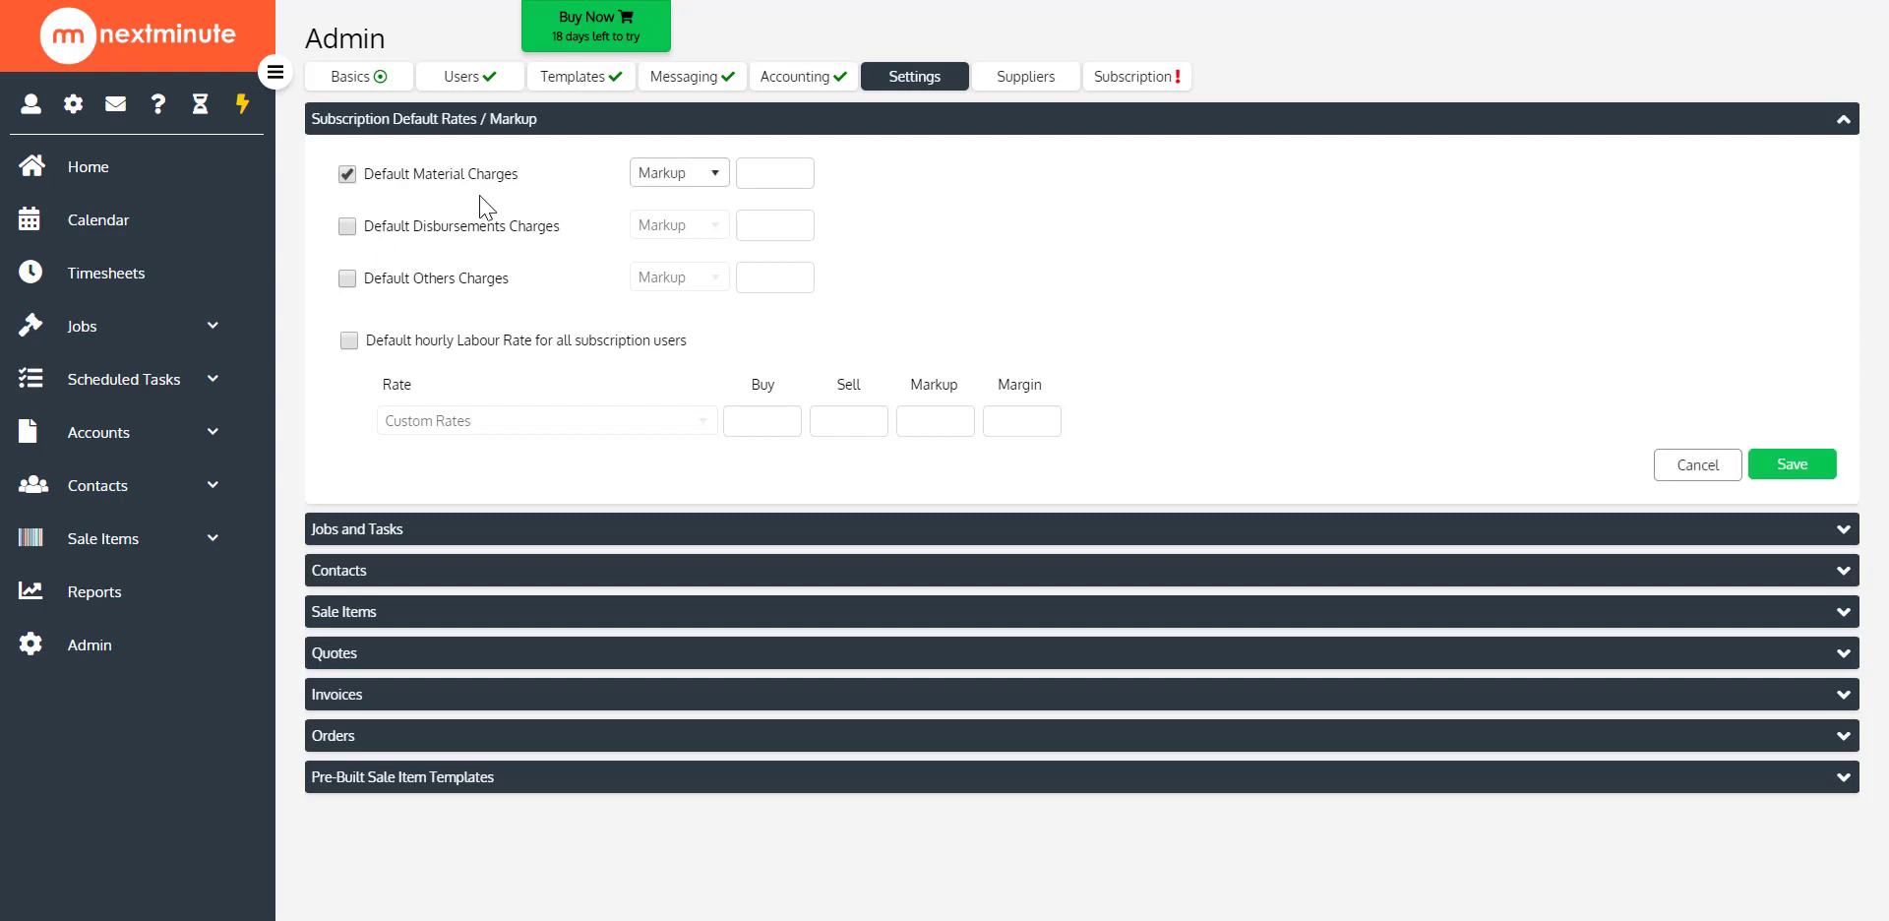
pyautogui.click(764, 171)
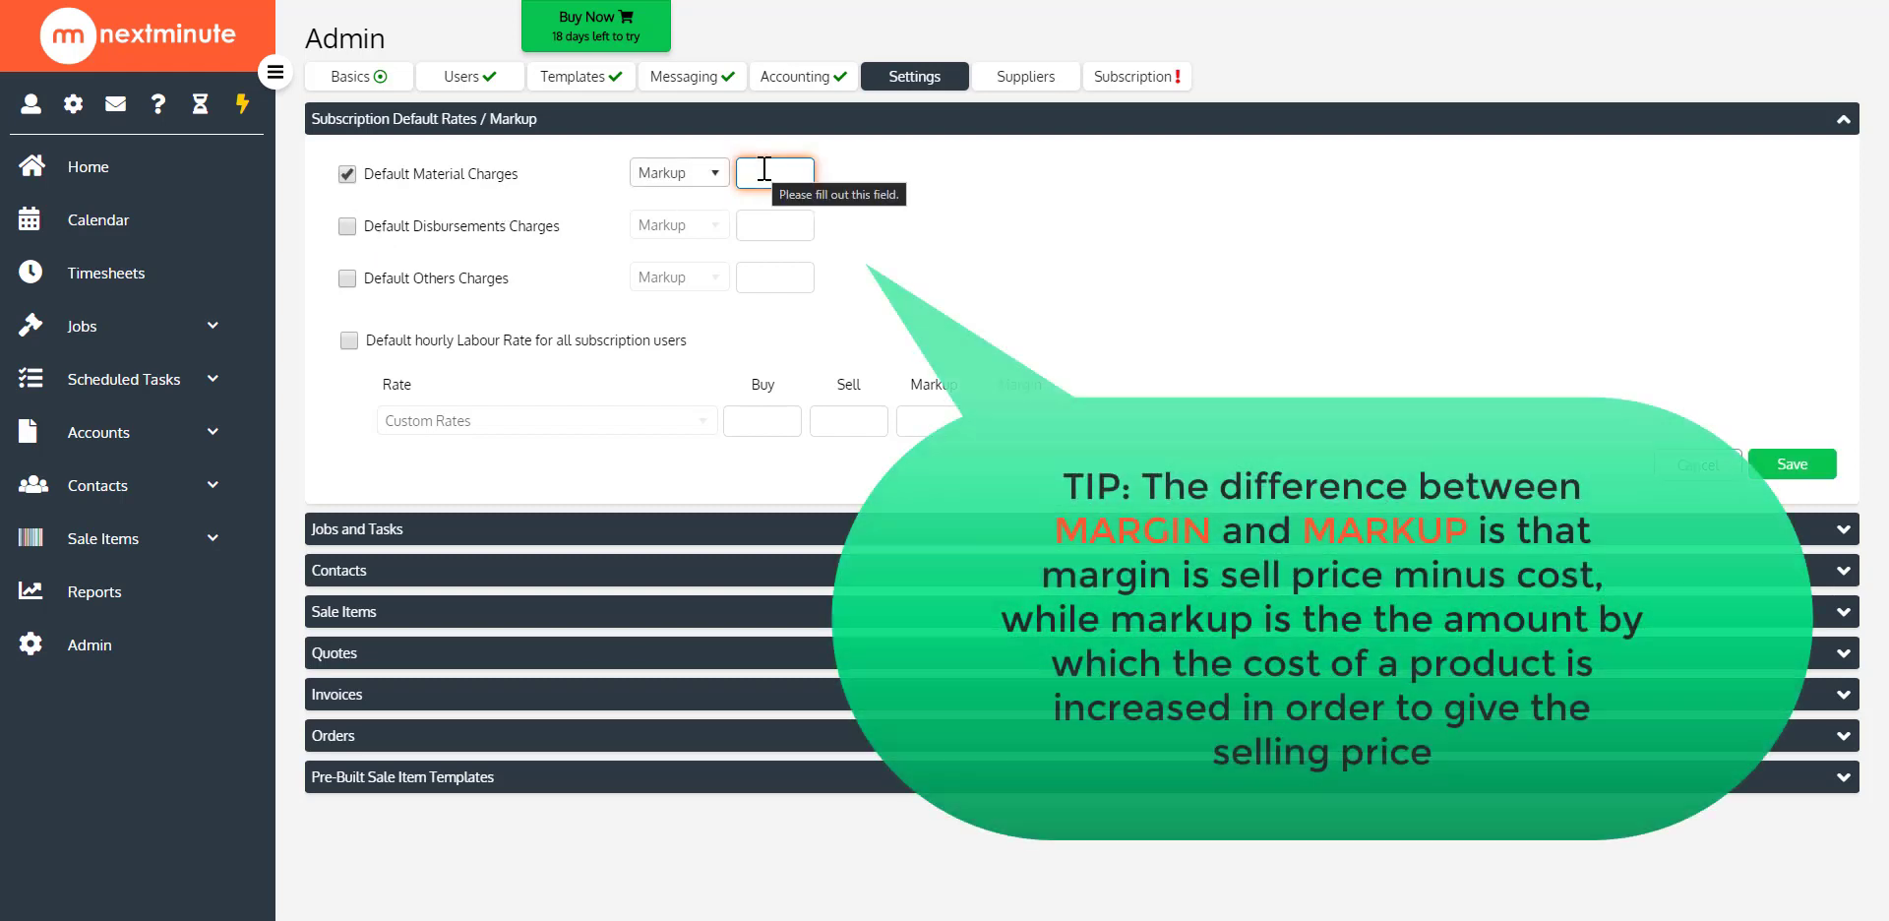
pyautogui.write('15')
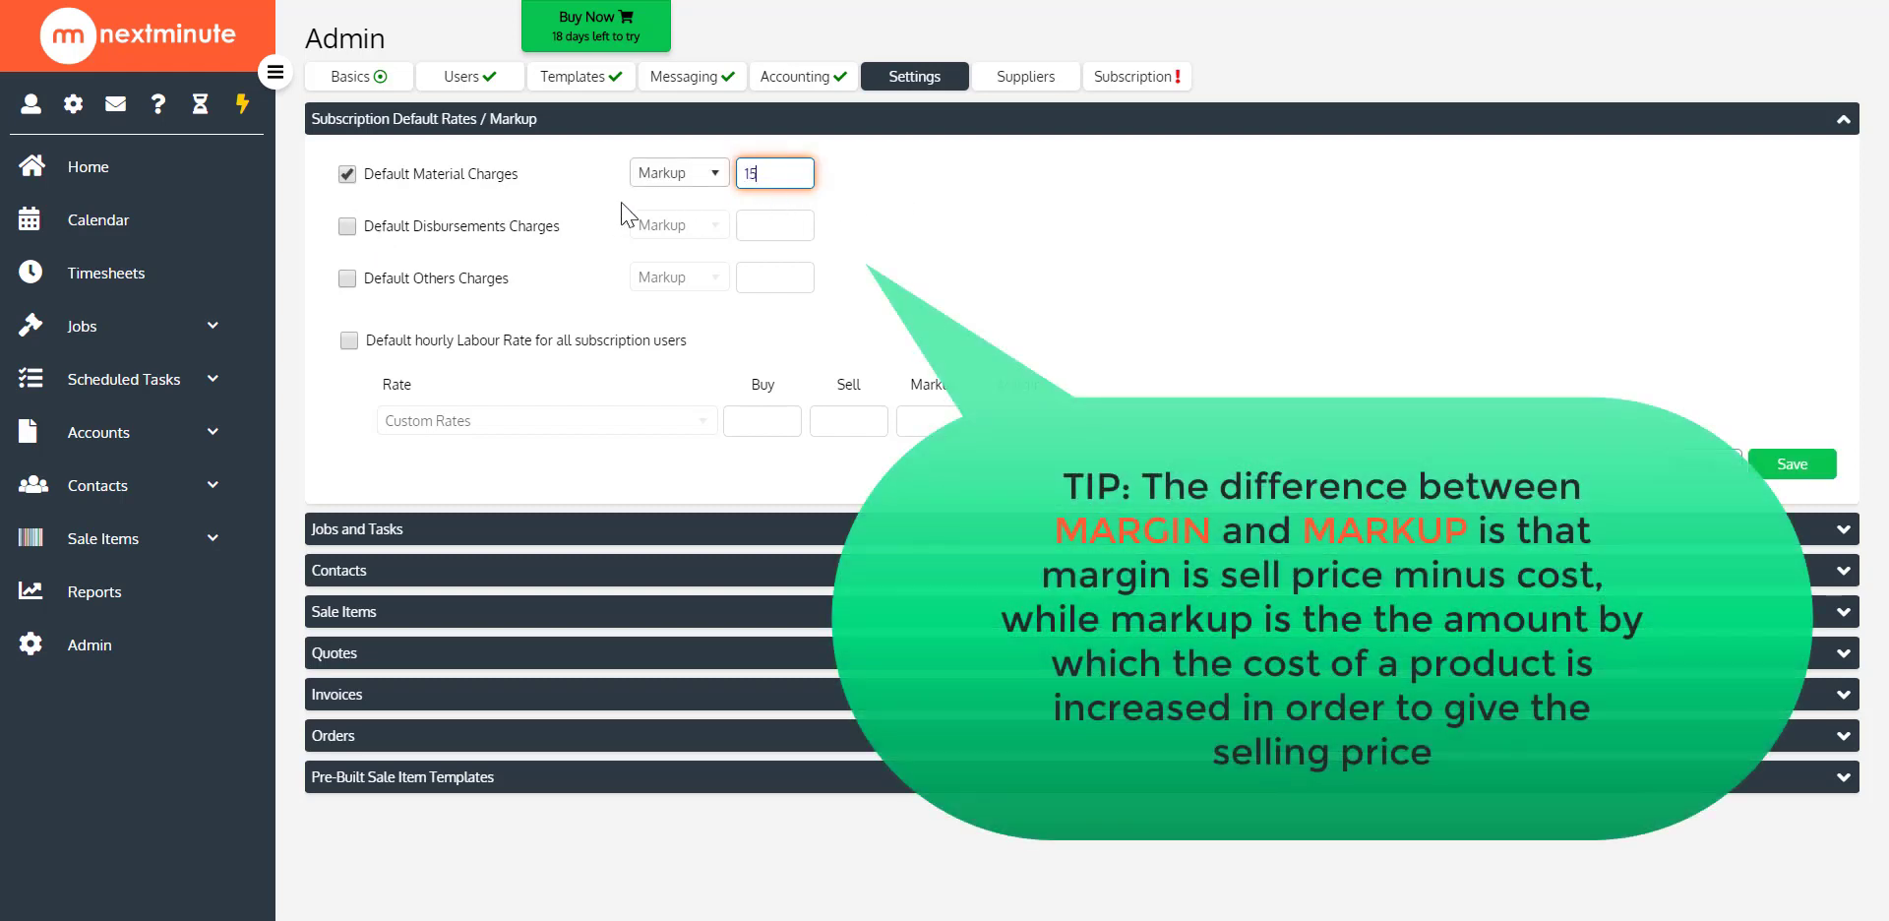
pyautogui.click(1793, 469)
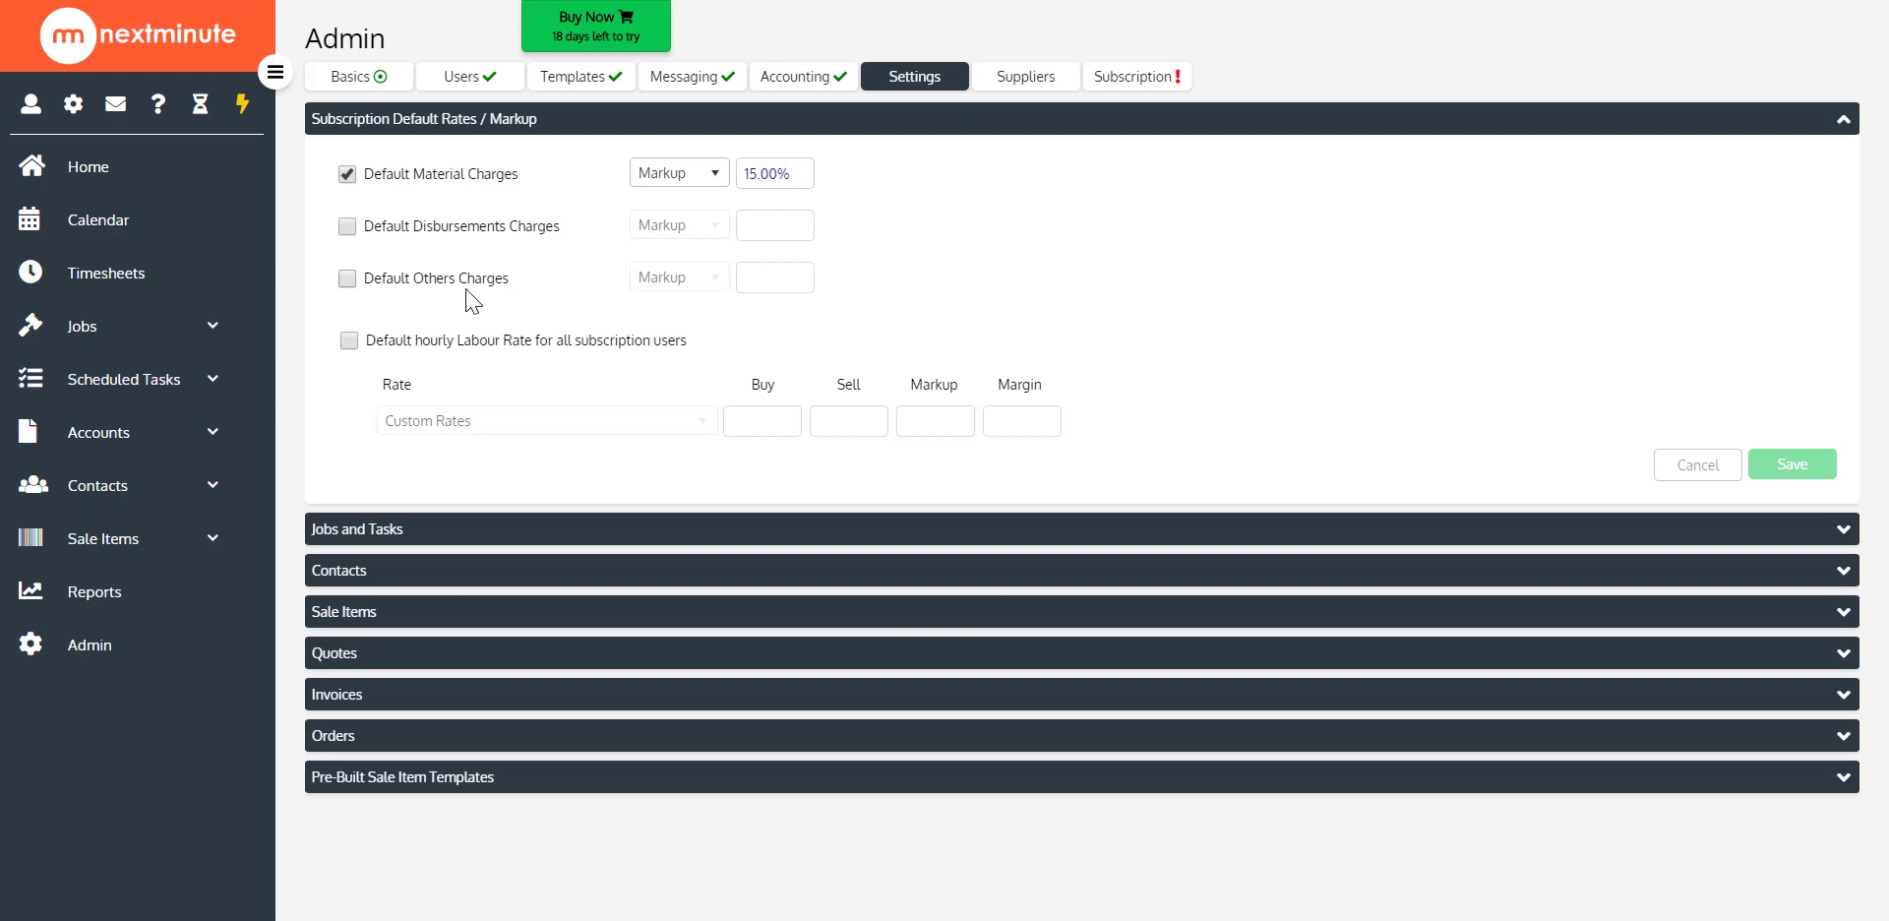
# Try enabling the default hourly labour rate for all subscription users, look through the available rates, and discard the change
pyautogui.click(349, 341)
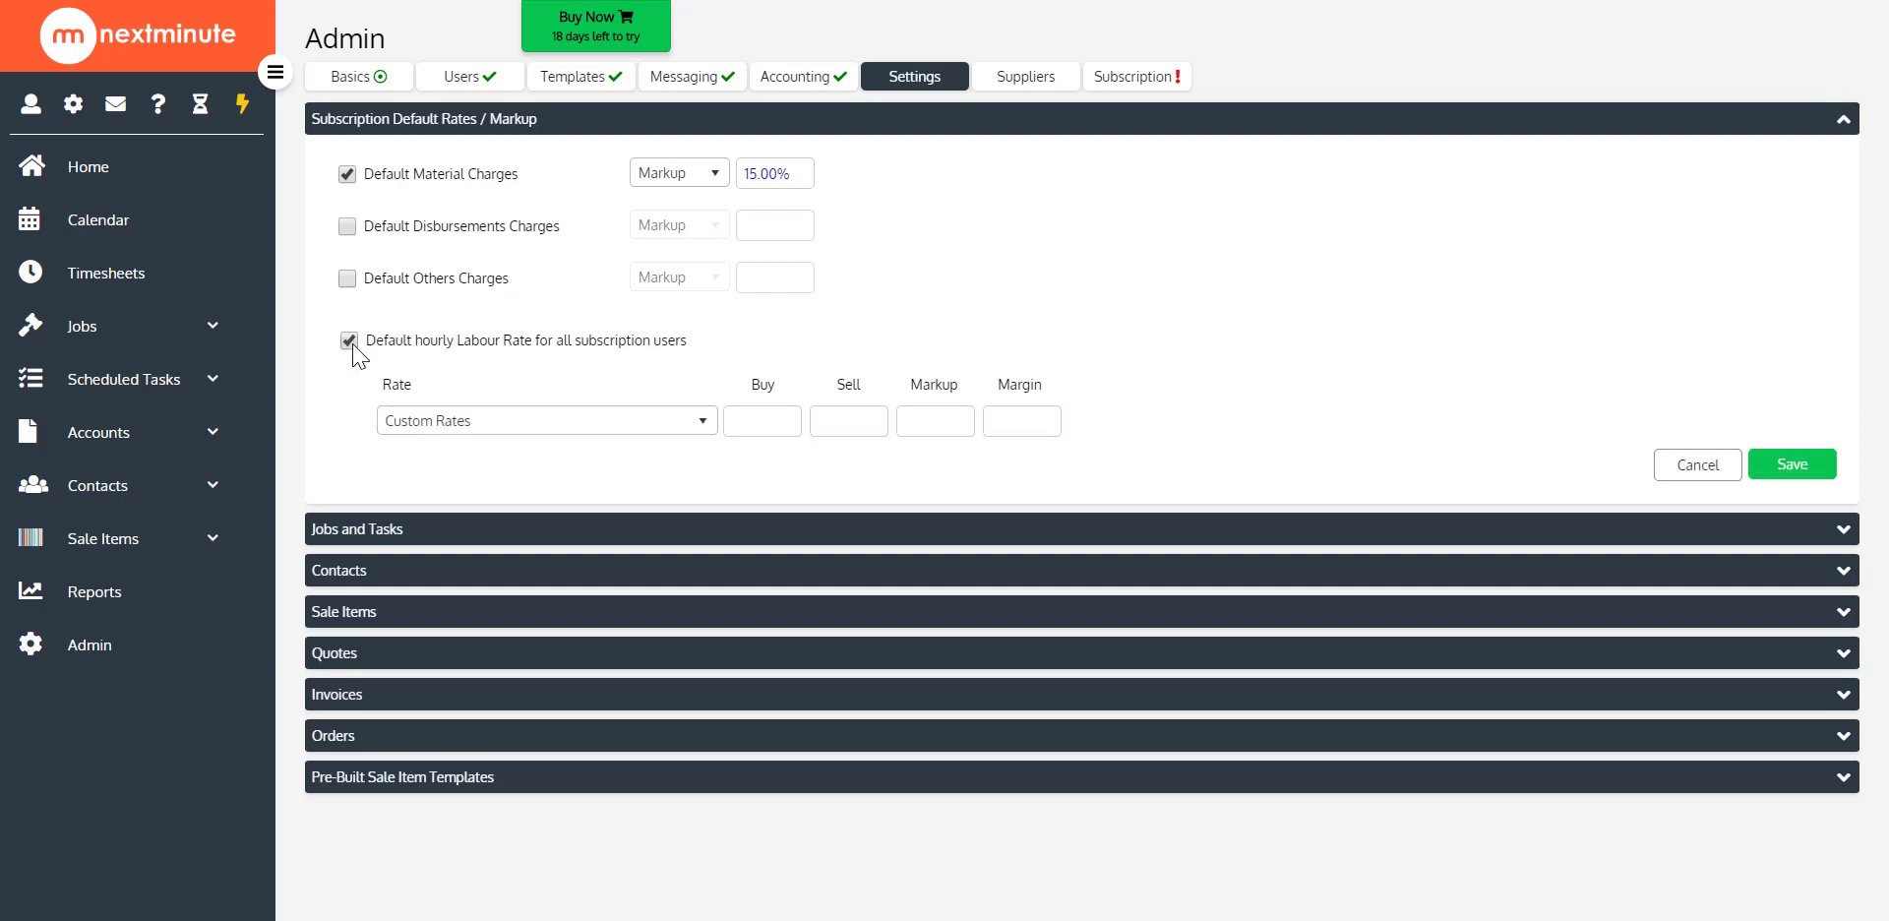
pyautogui.click(556, 420)
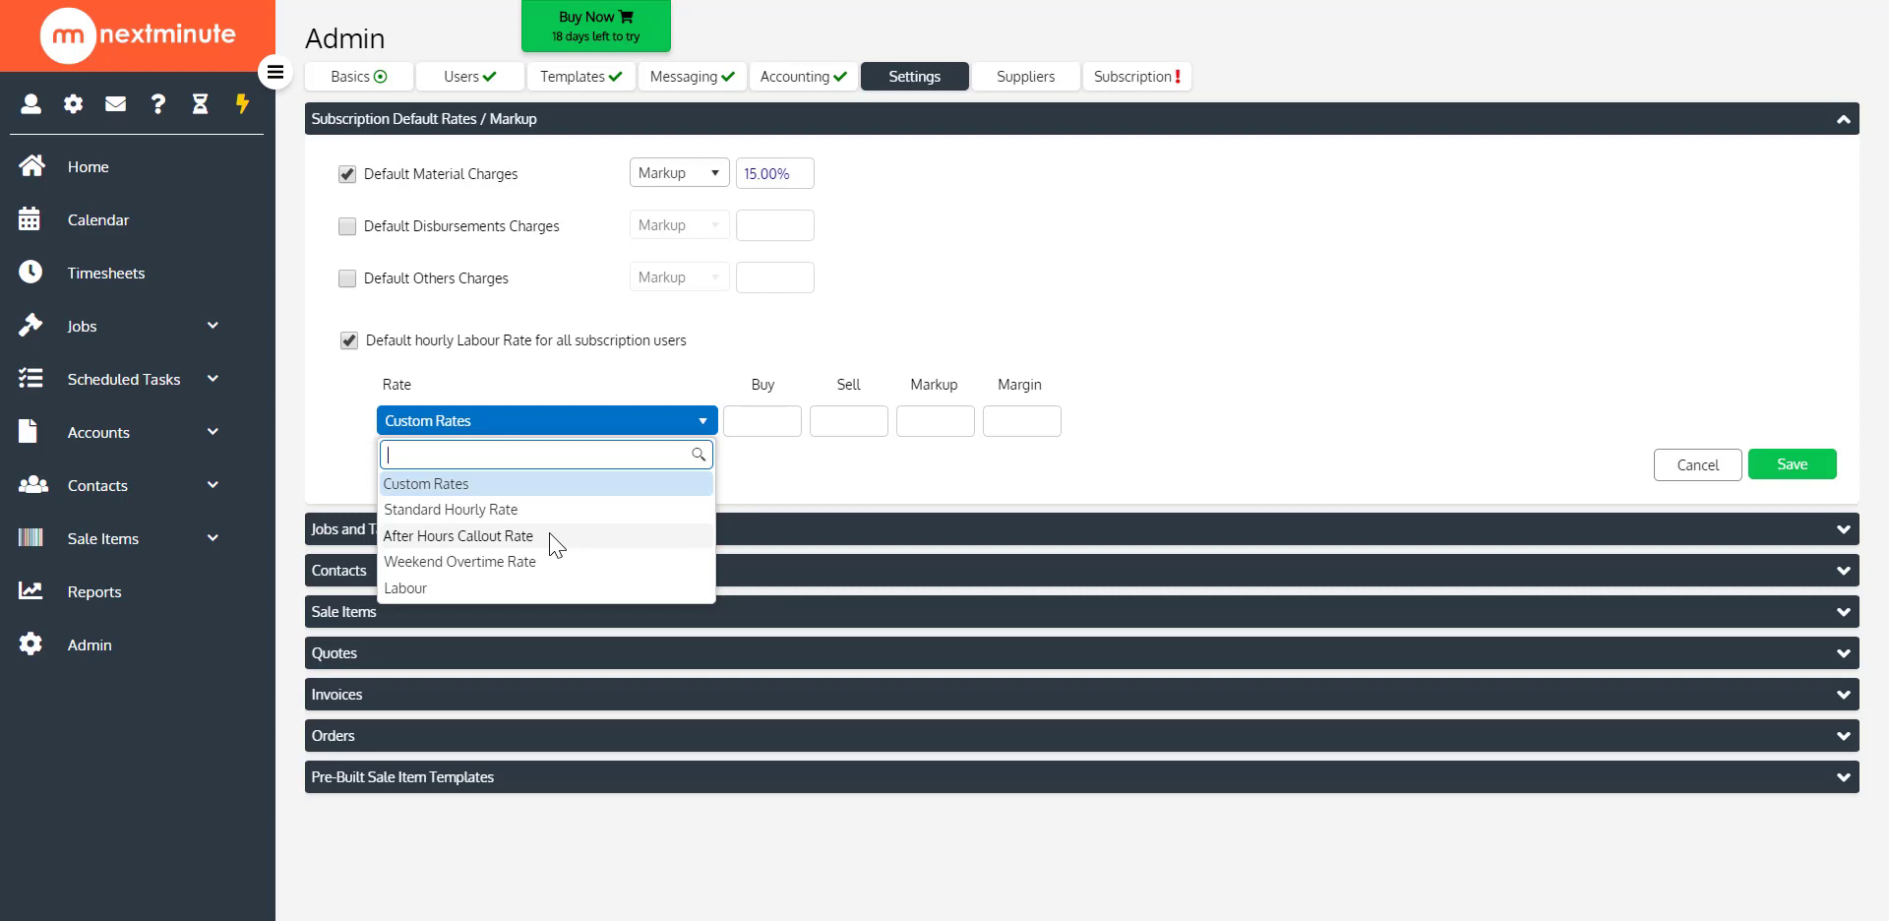
pyautogui.click(787, 506)
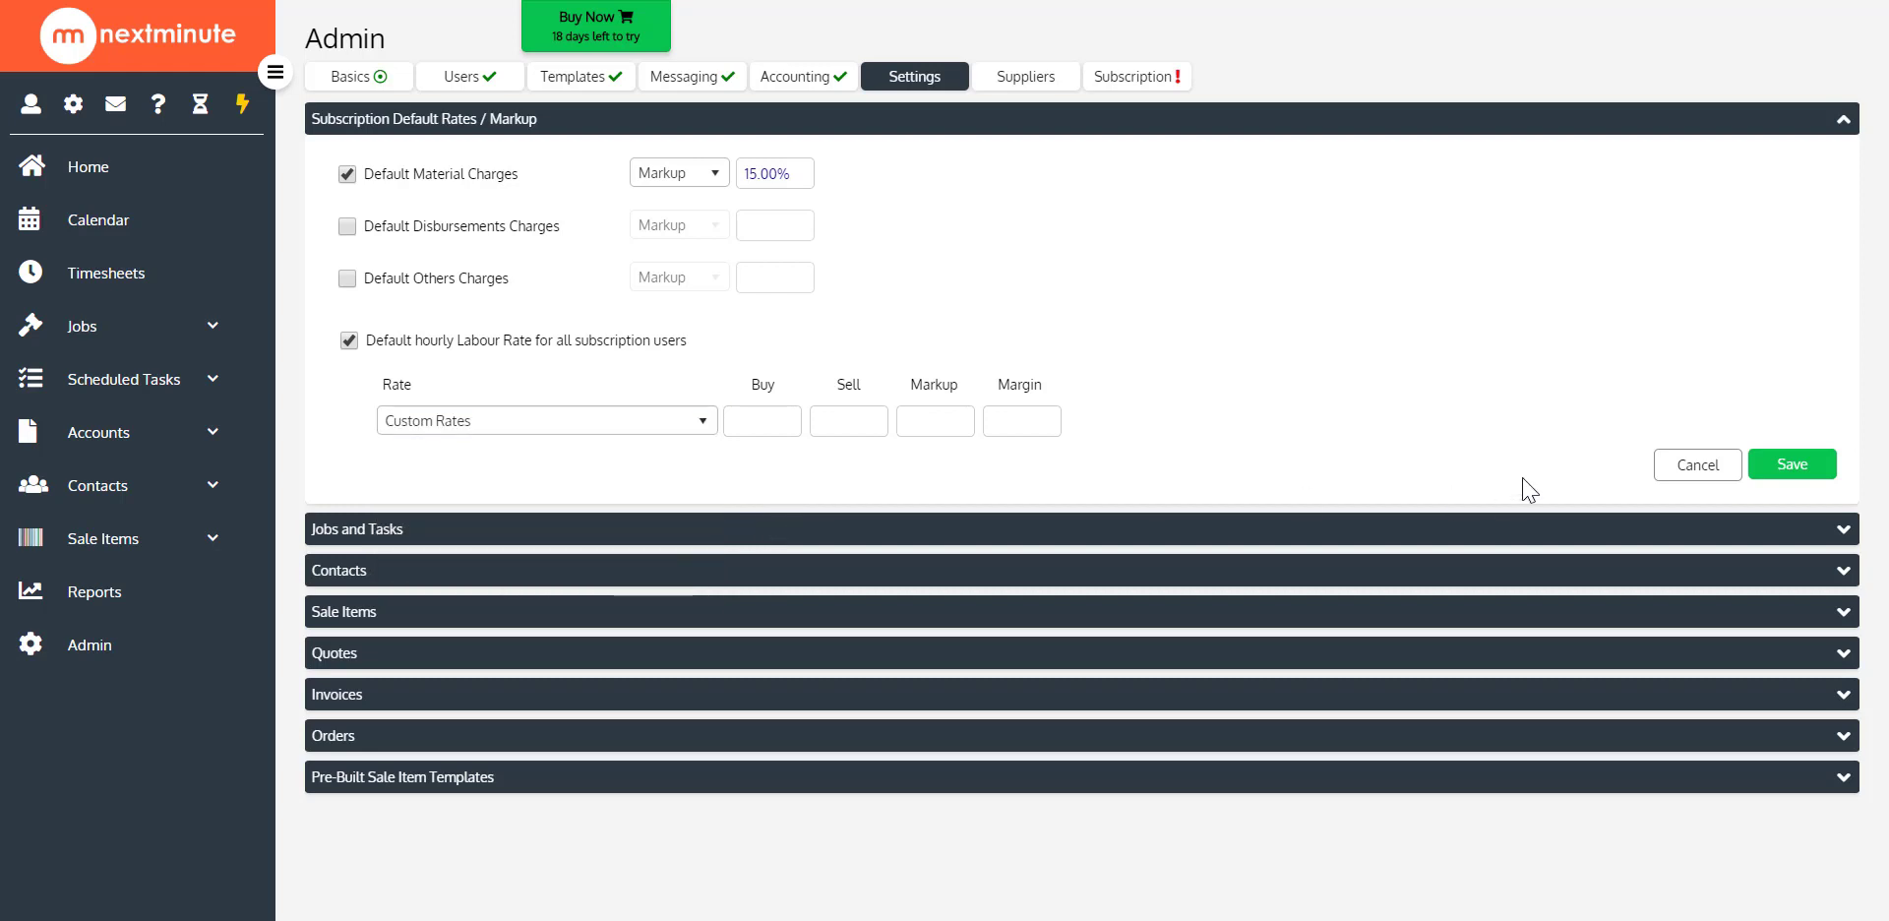
pyautogui.click(1713, 481)
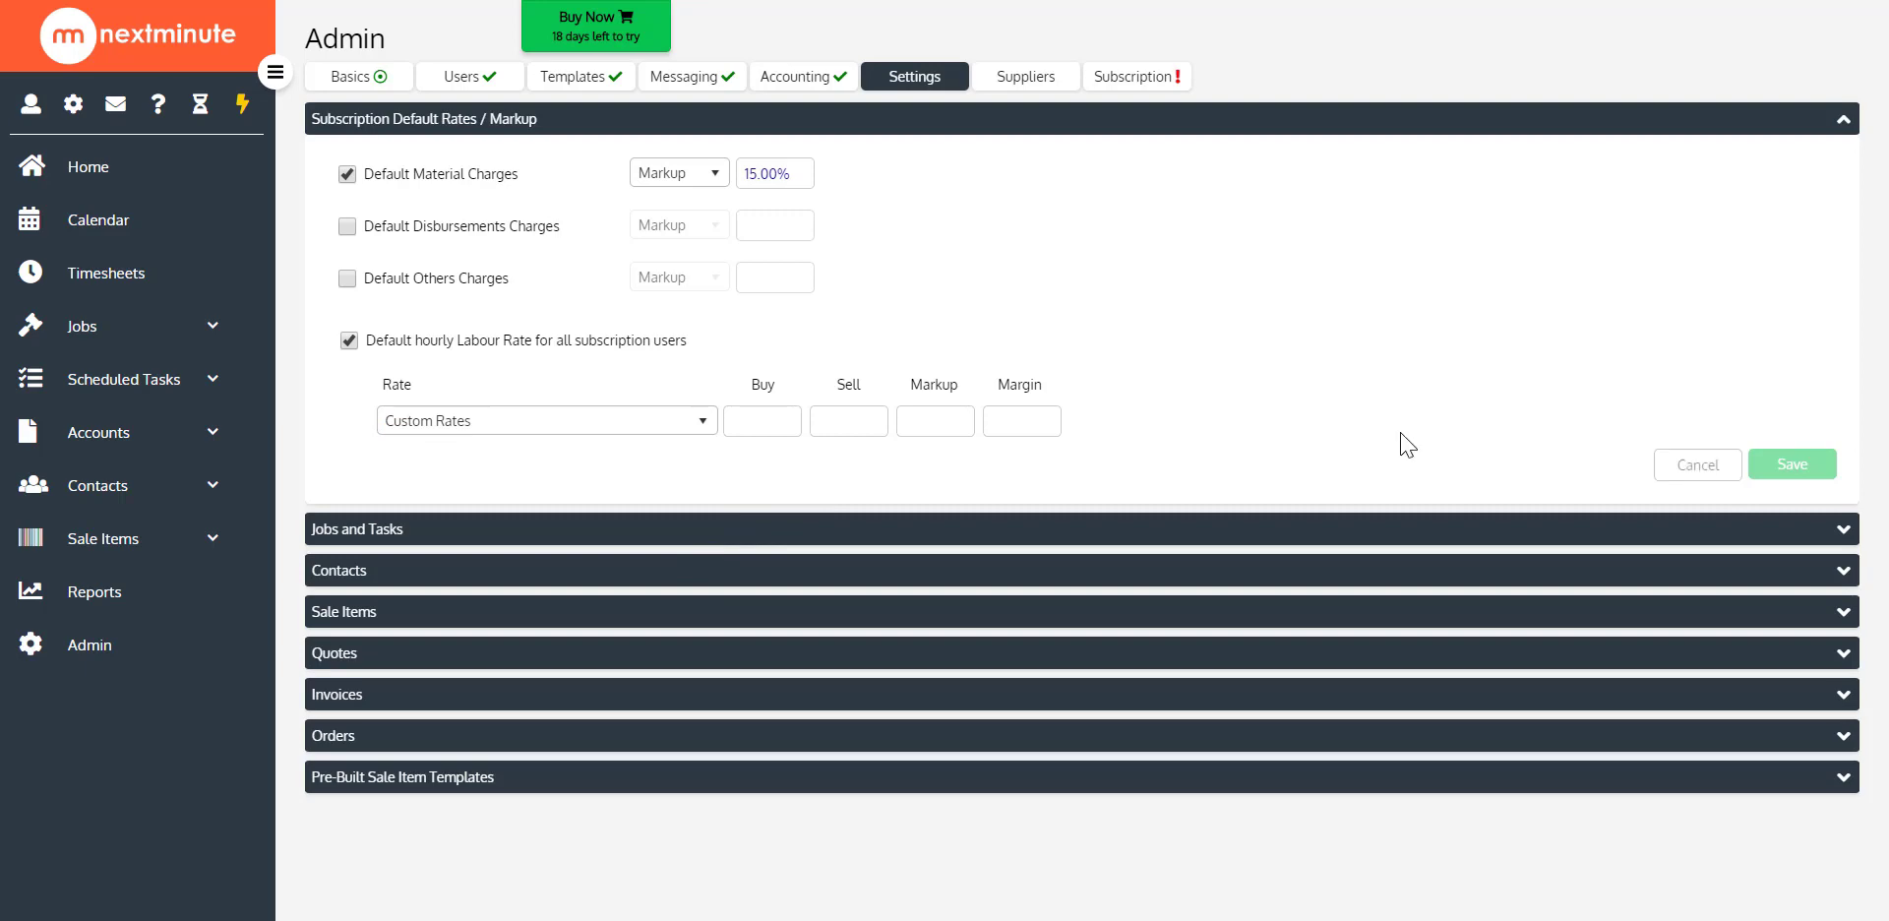
# Open the Heatpump installation job from the list of all jobs
pyautogui.click(217, 337)
pyautogui.click(89, 384)
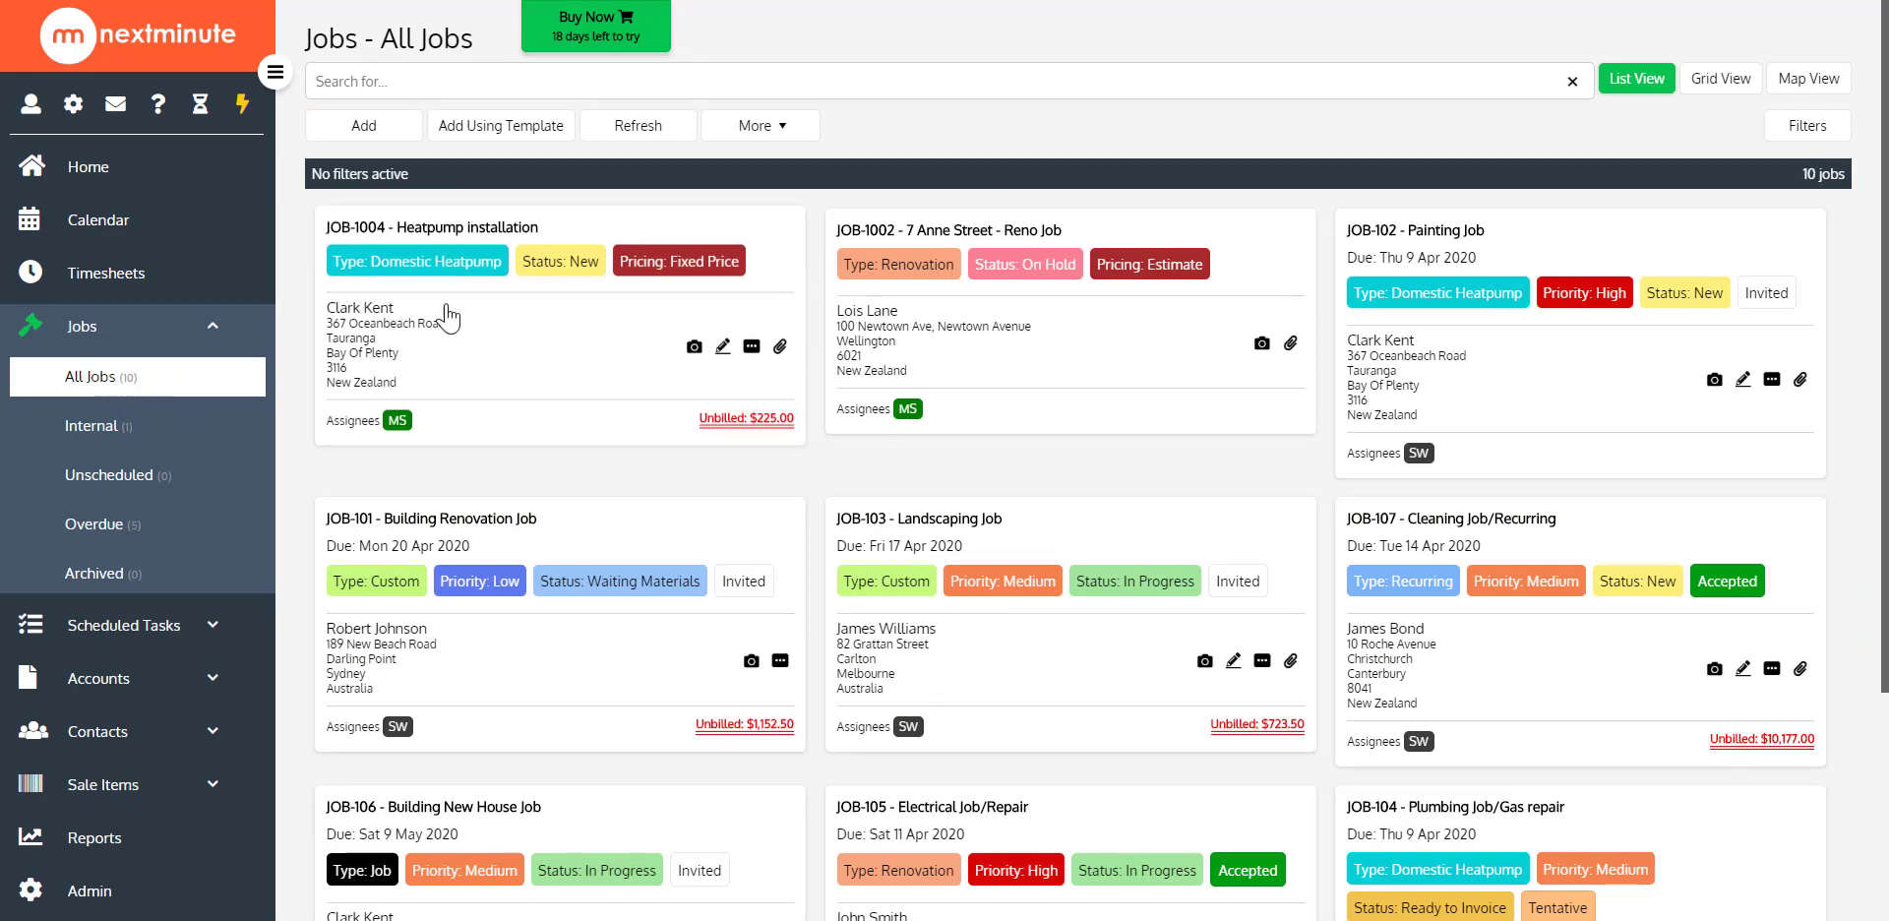
pyautogui.click(350, 128)
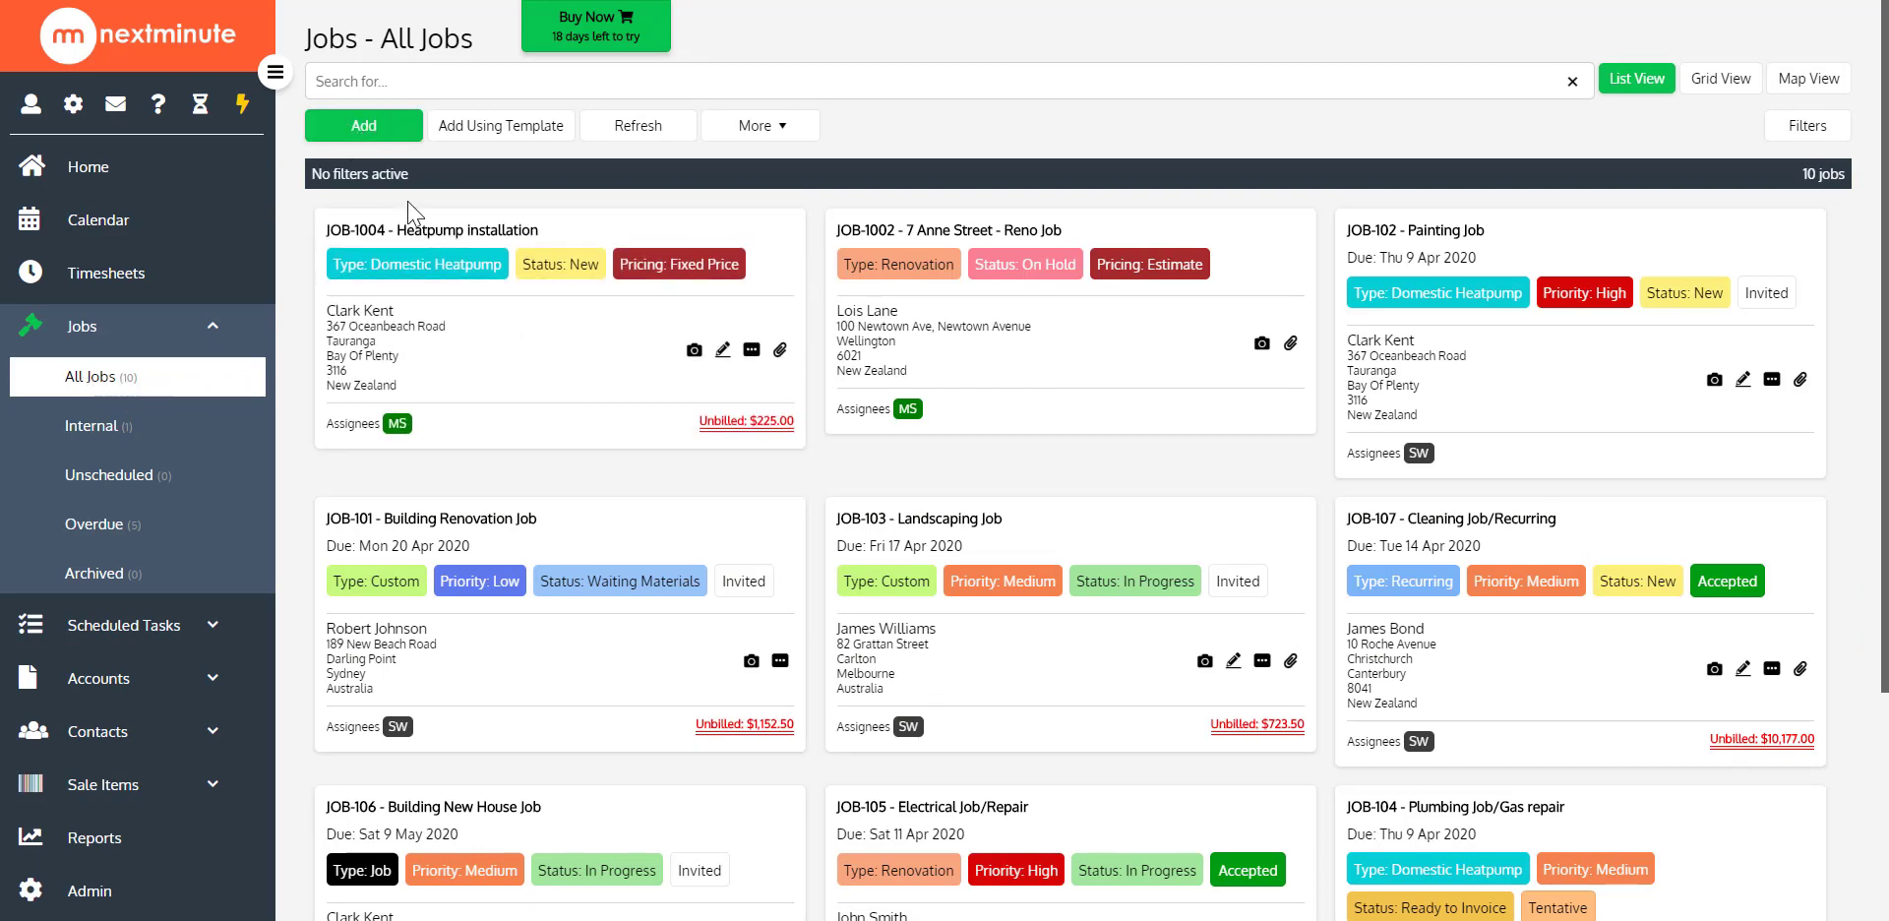
pyautogui.click(527, 337)
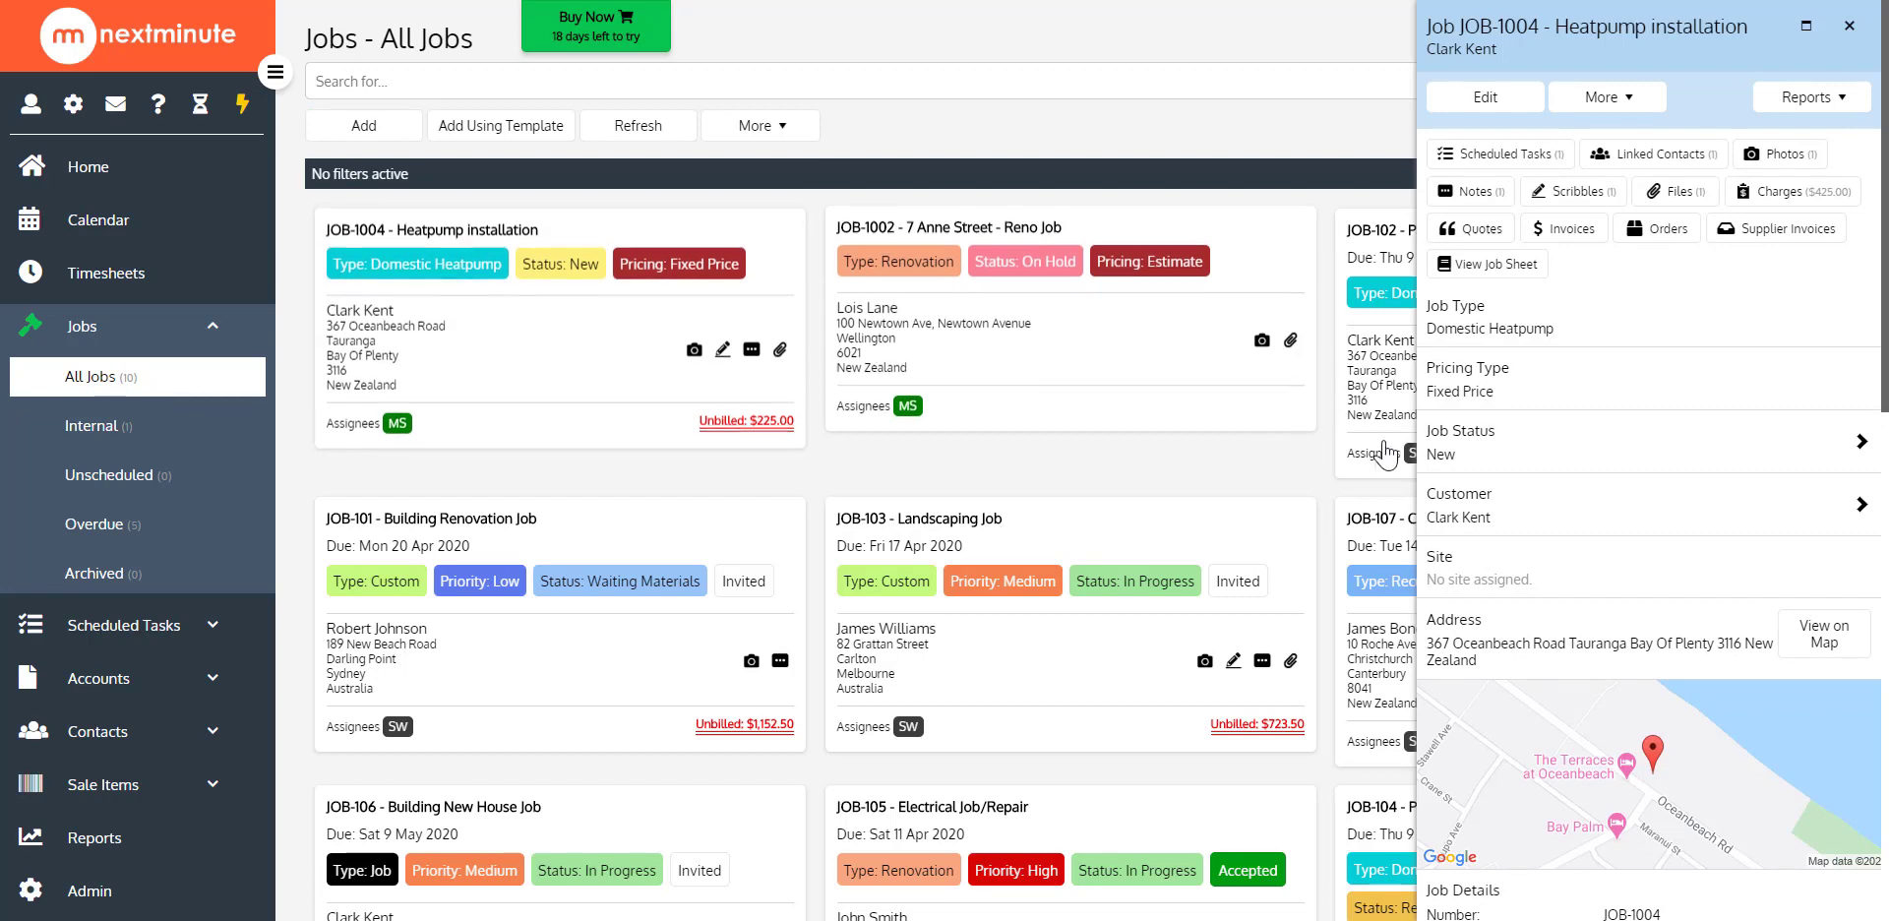
# Set the Heatpump installation job's own Default Material Charges to a 10% markup in its job-specific rates and save the changes
pyautogui.scroll(-4, 1614, 425)
pyautogui.scroll(-6, 1611, 429)
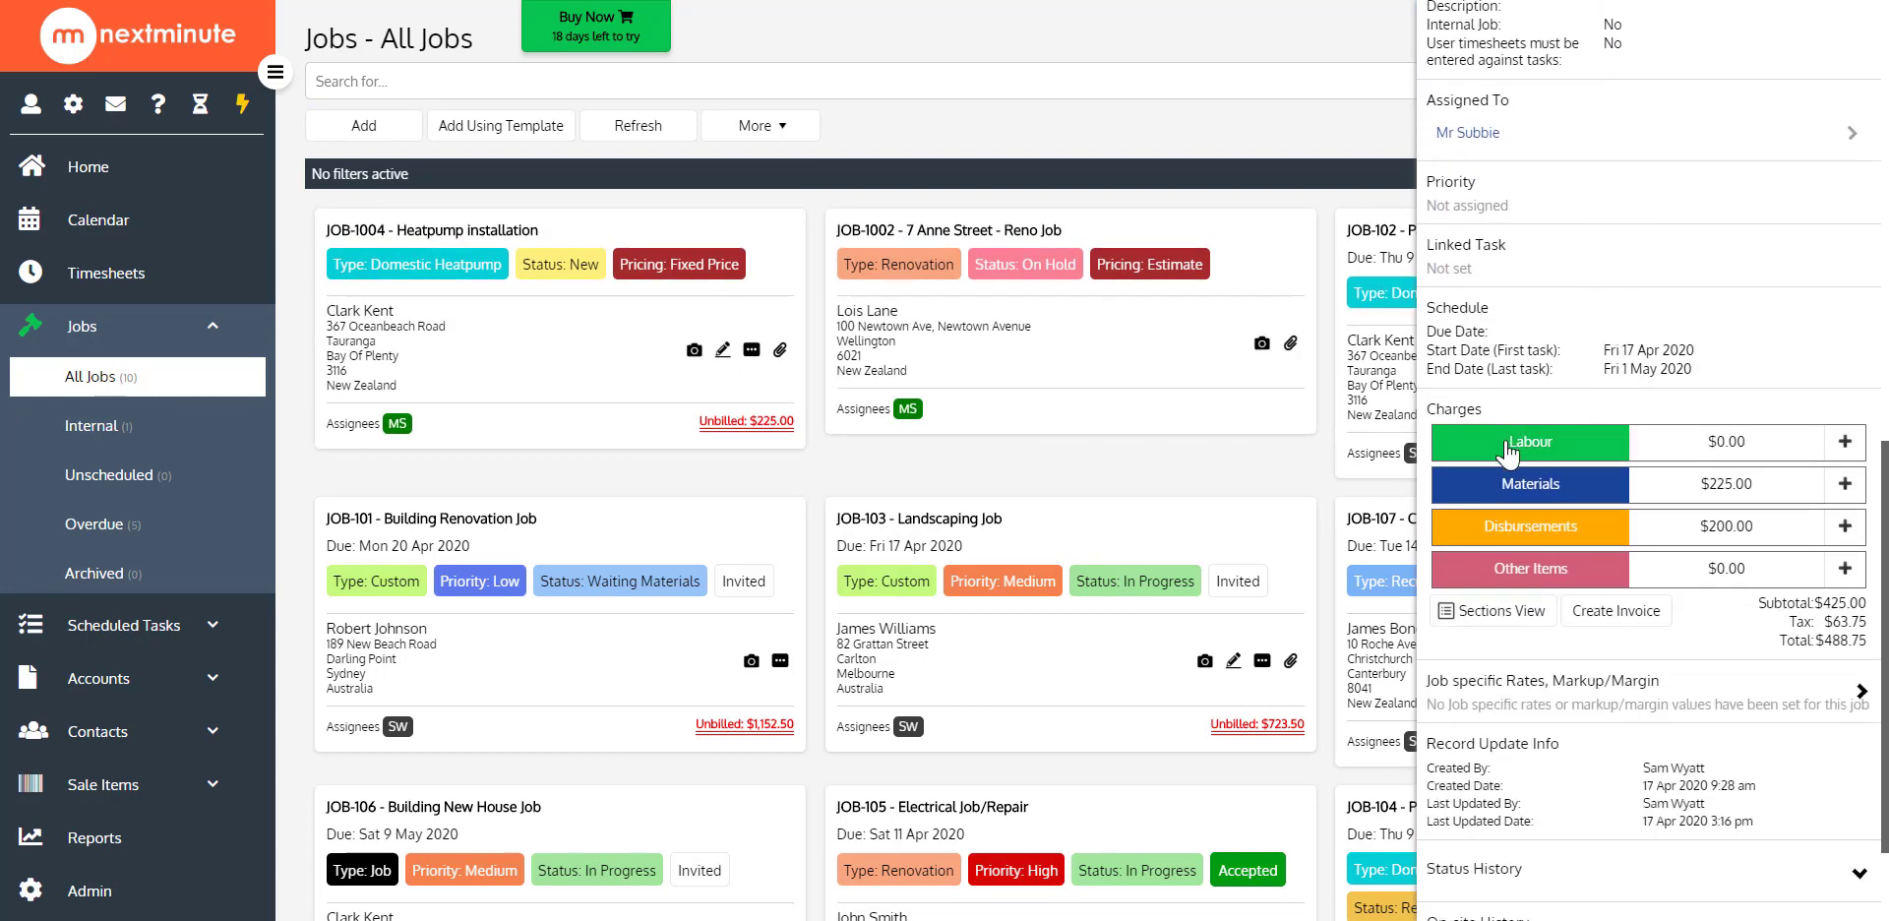
pyautogui.click(1643, 700)
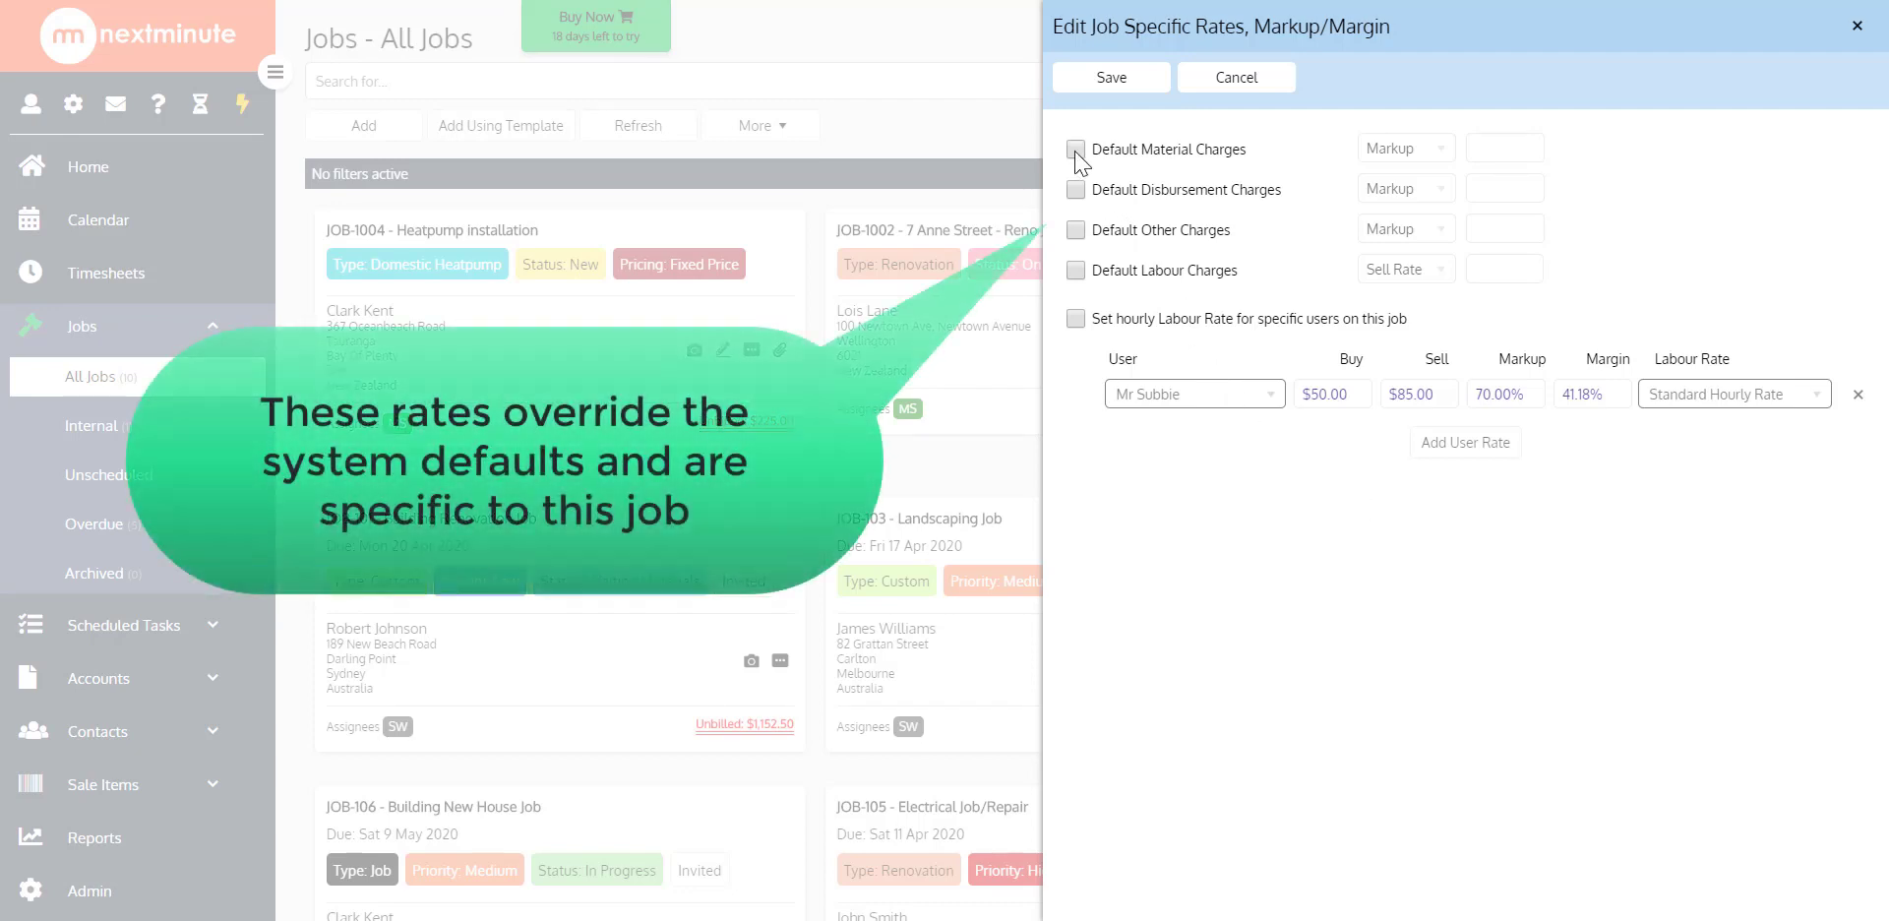
pyautogui.click(1076, 151)
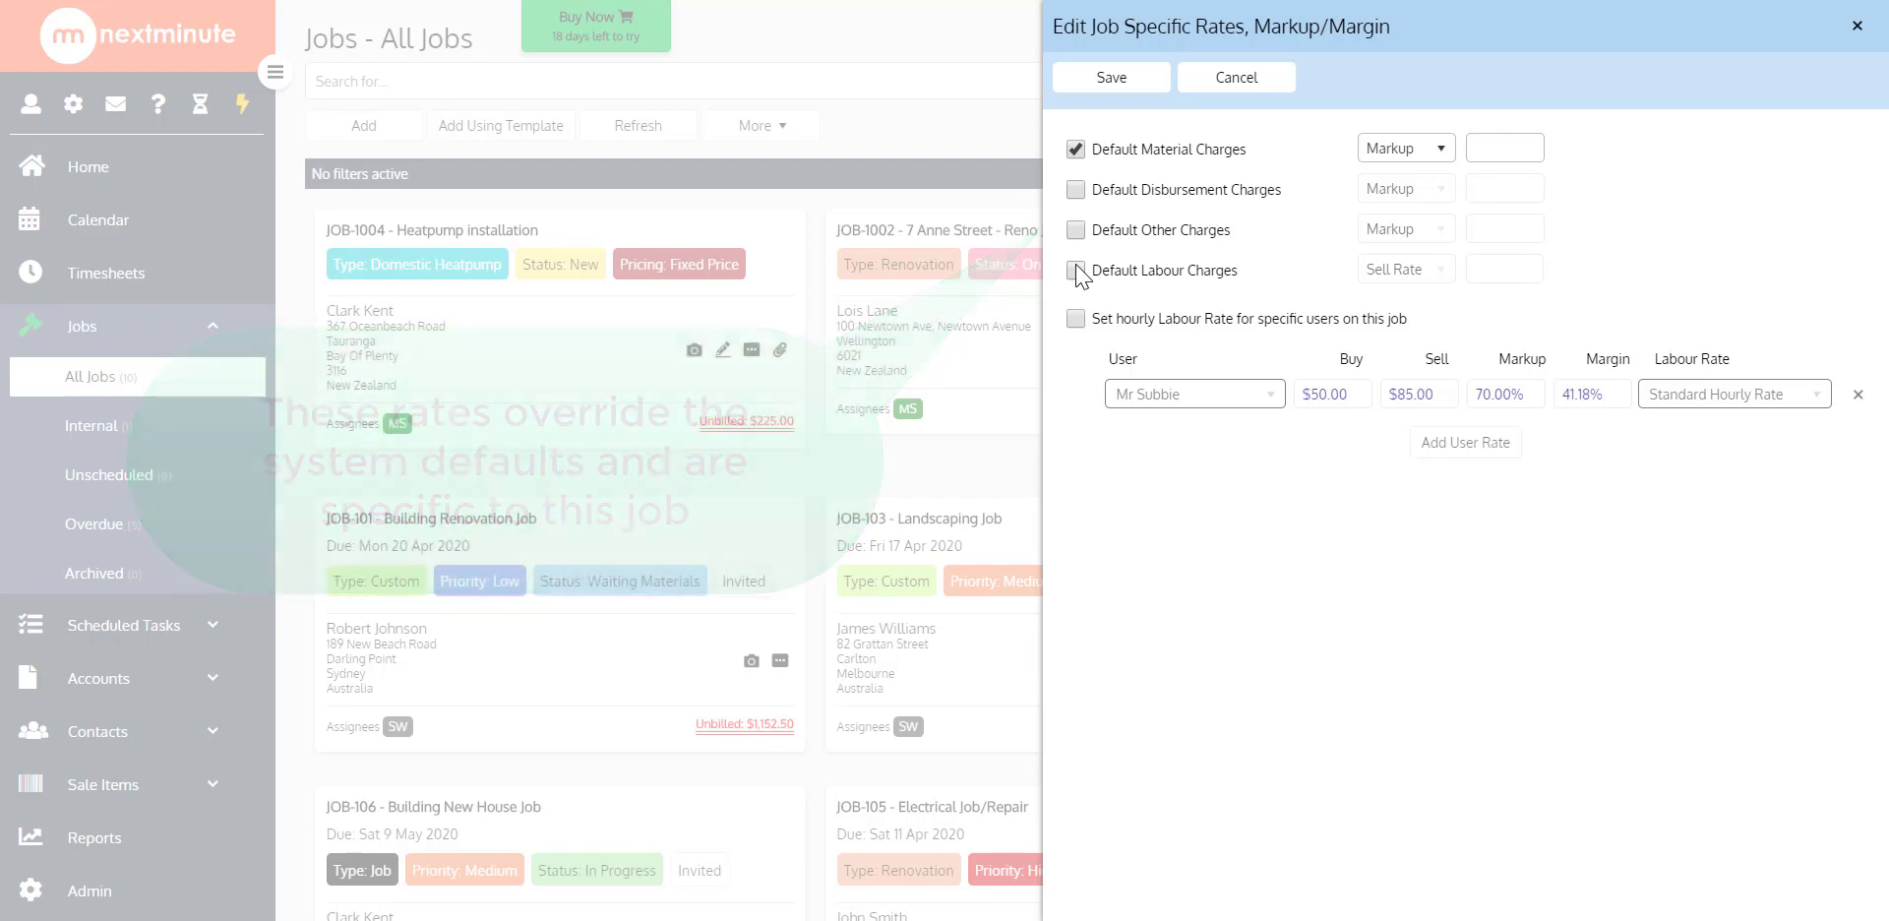
pyautogui.click(1507, 138)
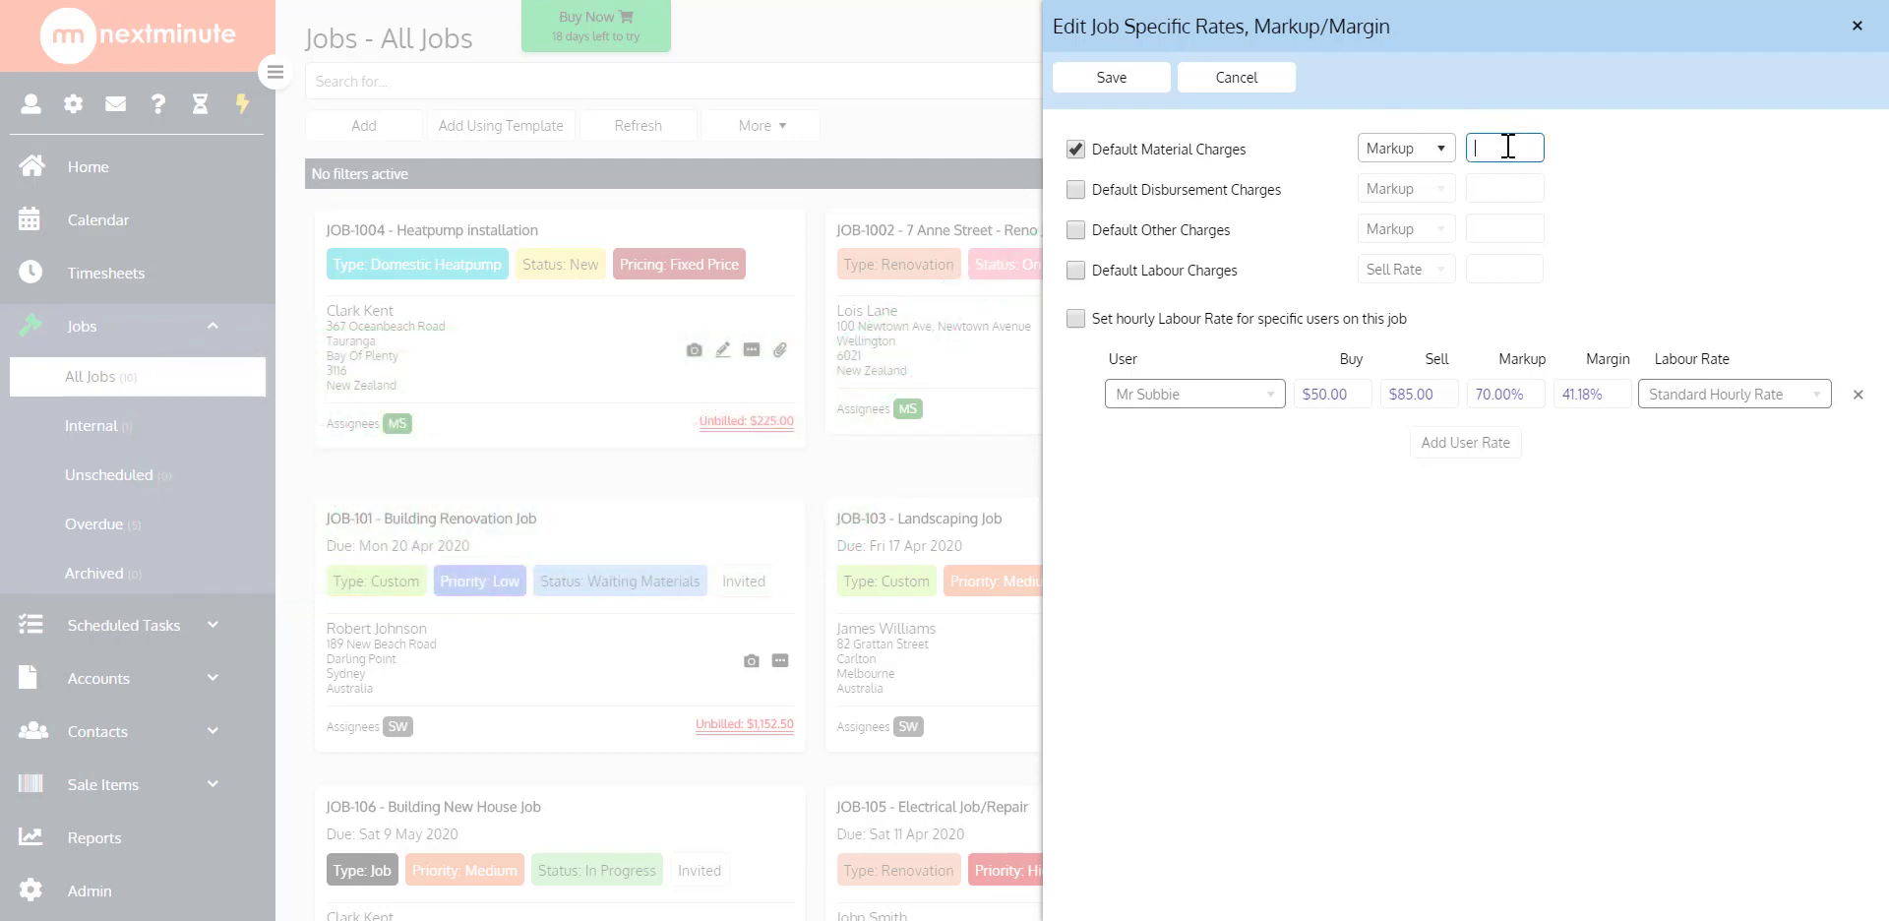
pyautogui.write('10')
pyautogui.click(1586, 183)
pyautogui.click(1236, 86)
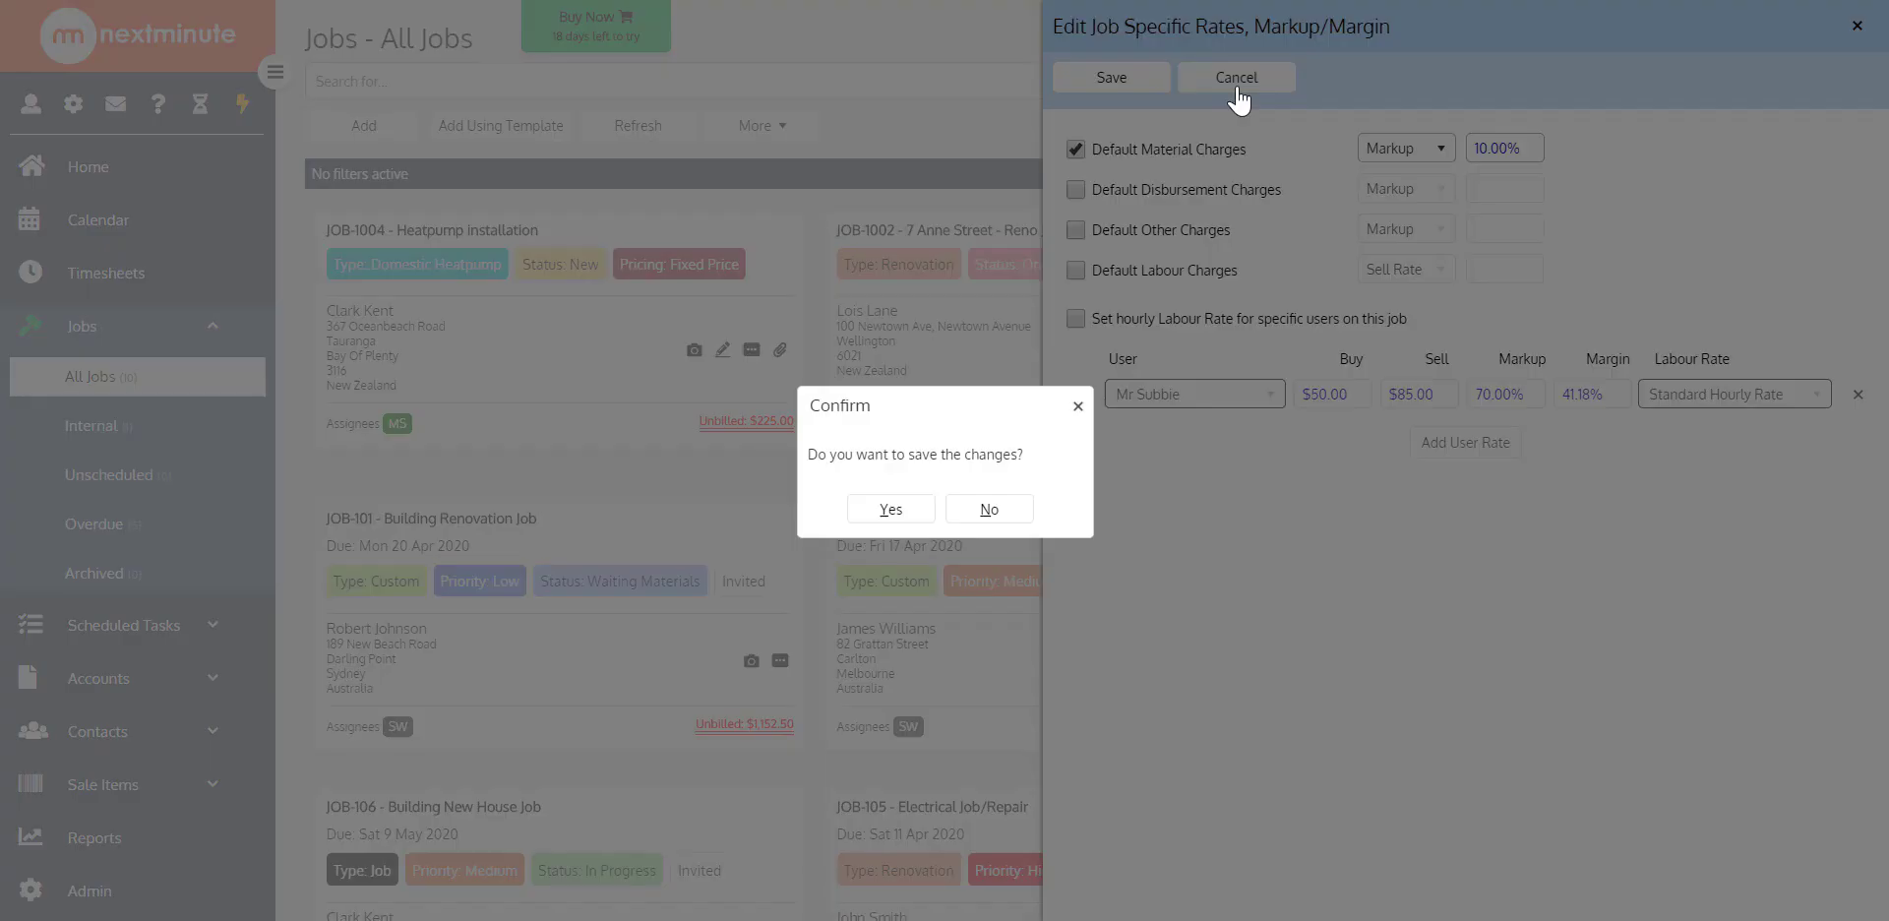
pyautogui.click(893, 514)
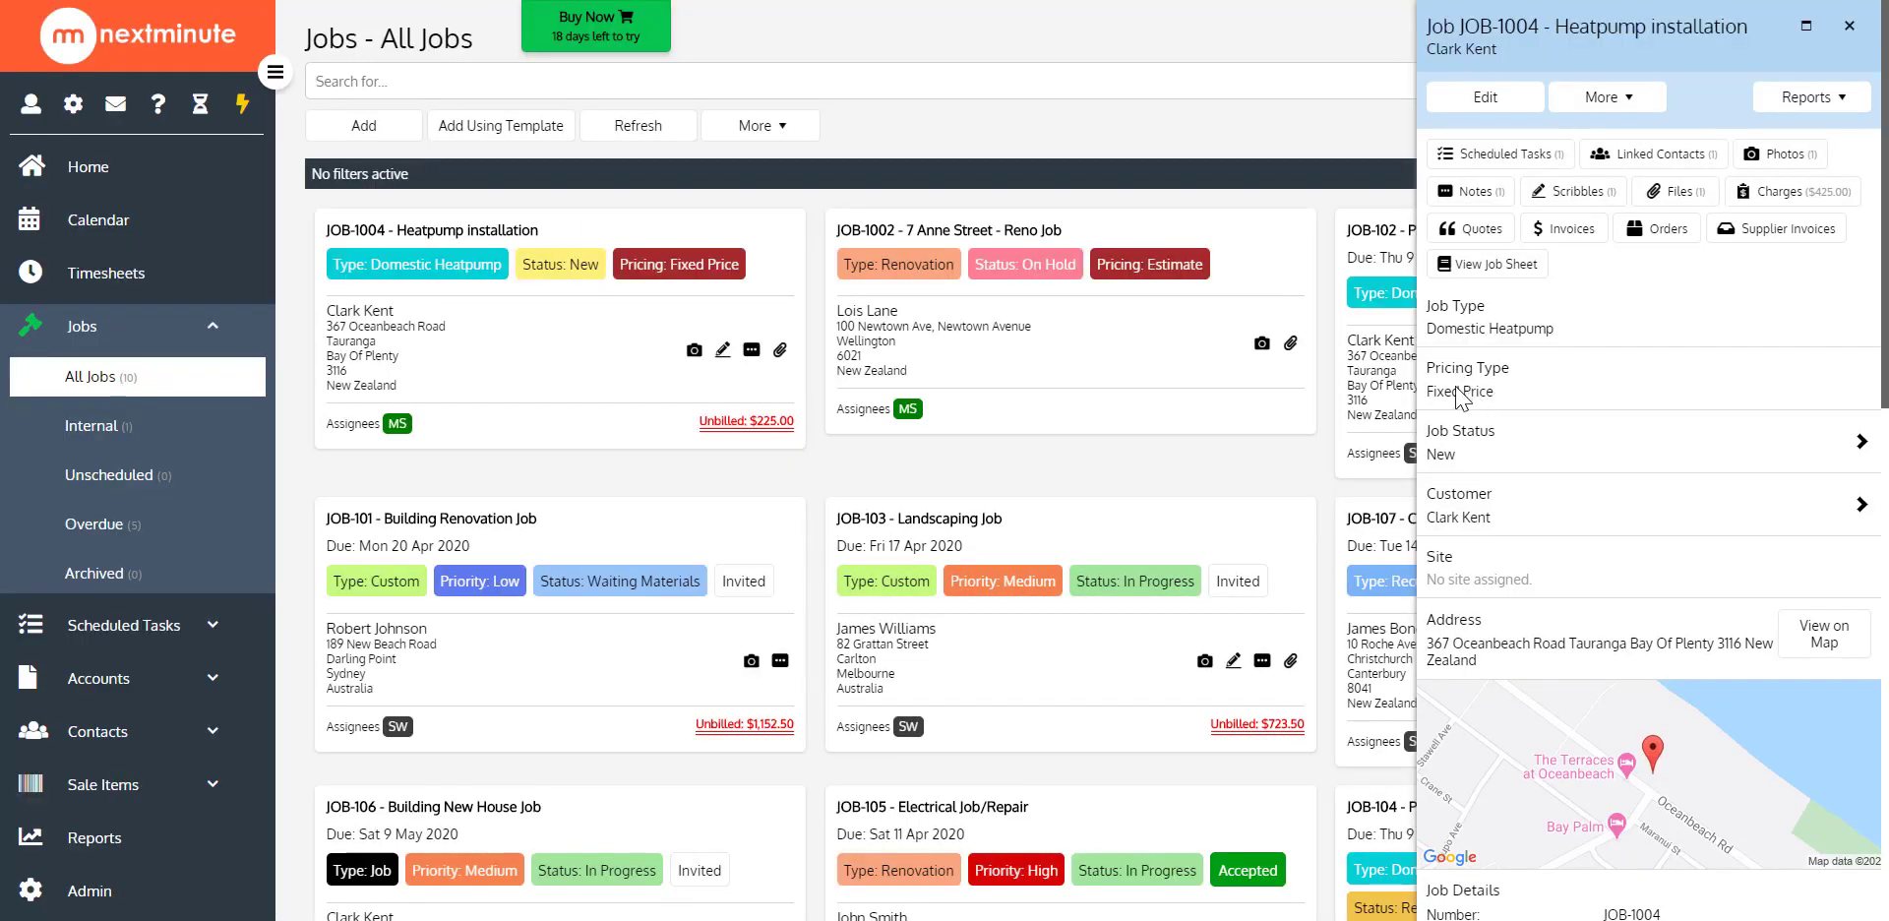
# Open the job's customer record, review the customer-specific markup/margin settings for default charges, and save them
pyautogui.click(1457, 513)
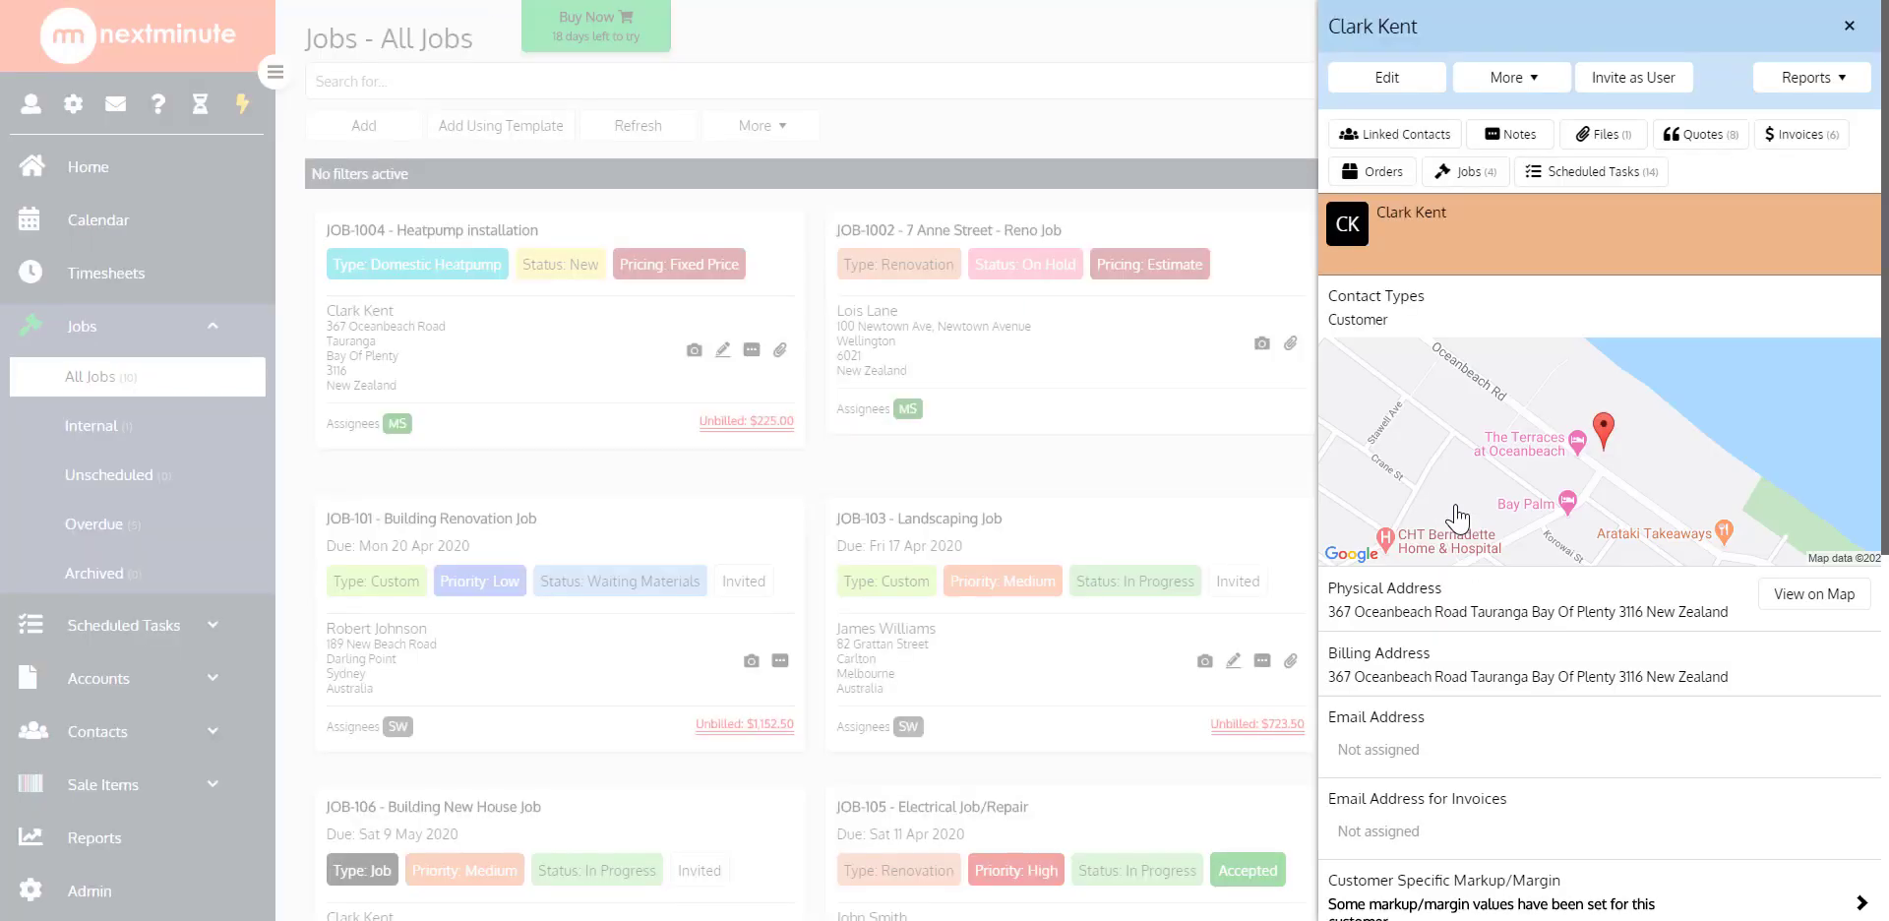
pyautogui.scroll(-4, 1630, 404)
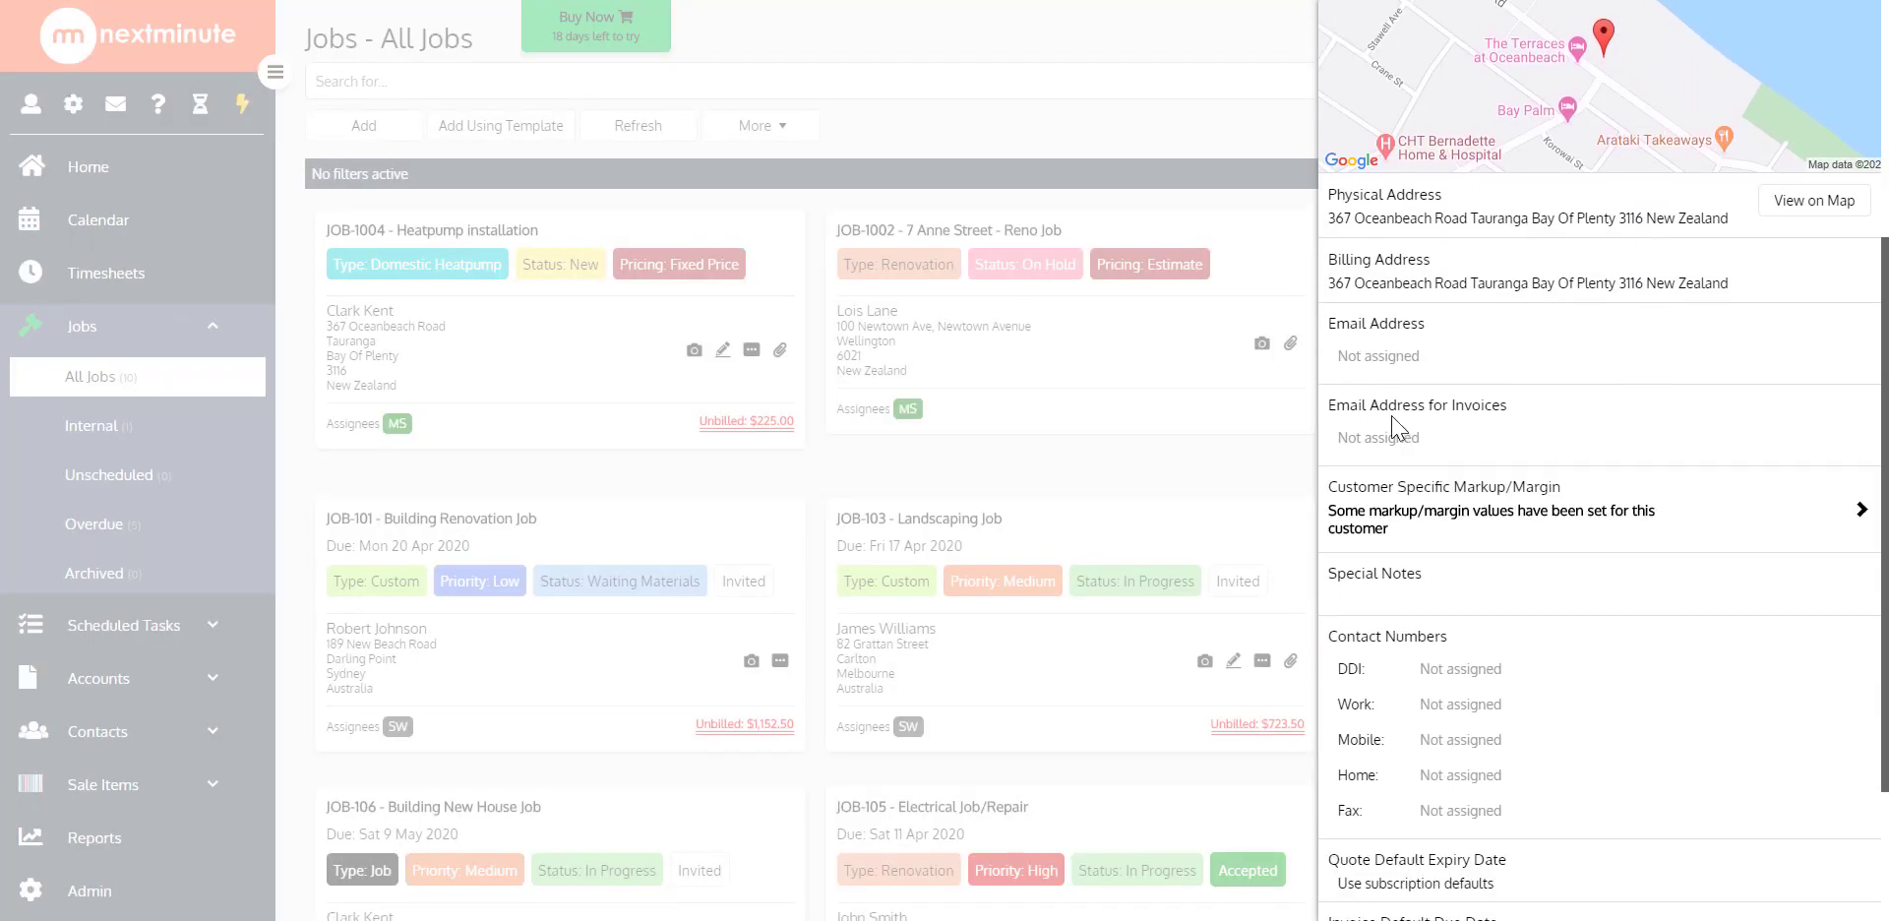
pyautogui.click(1397, 528)
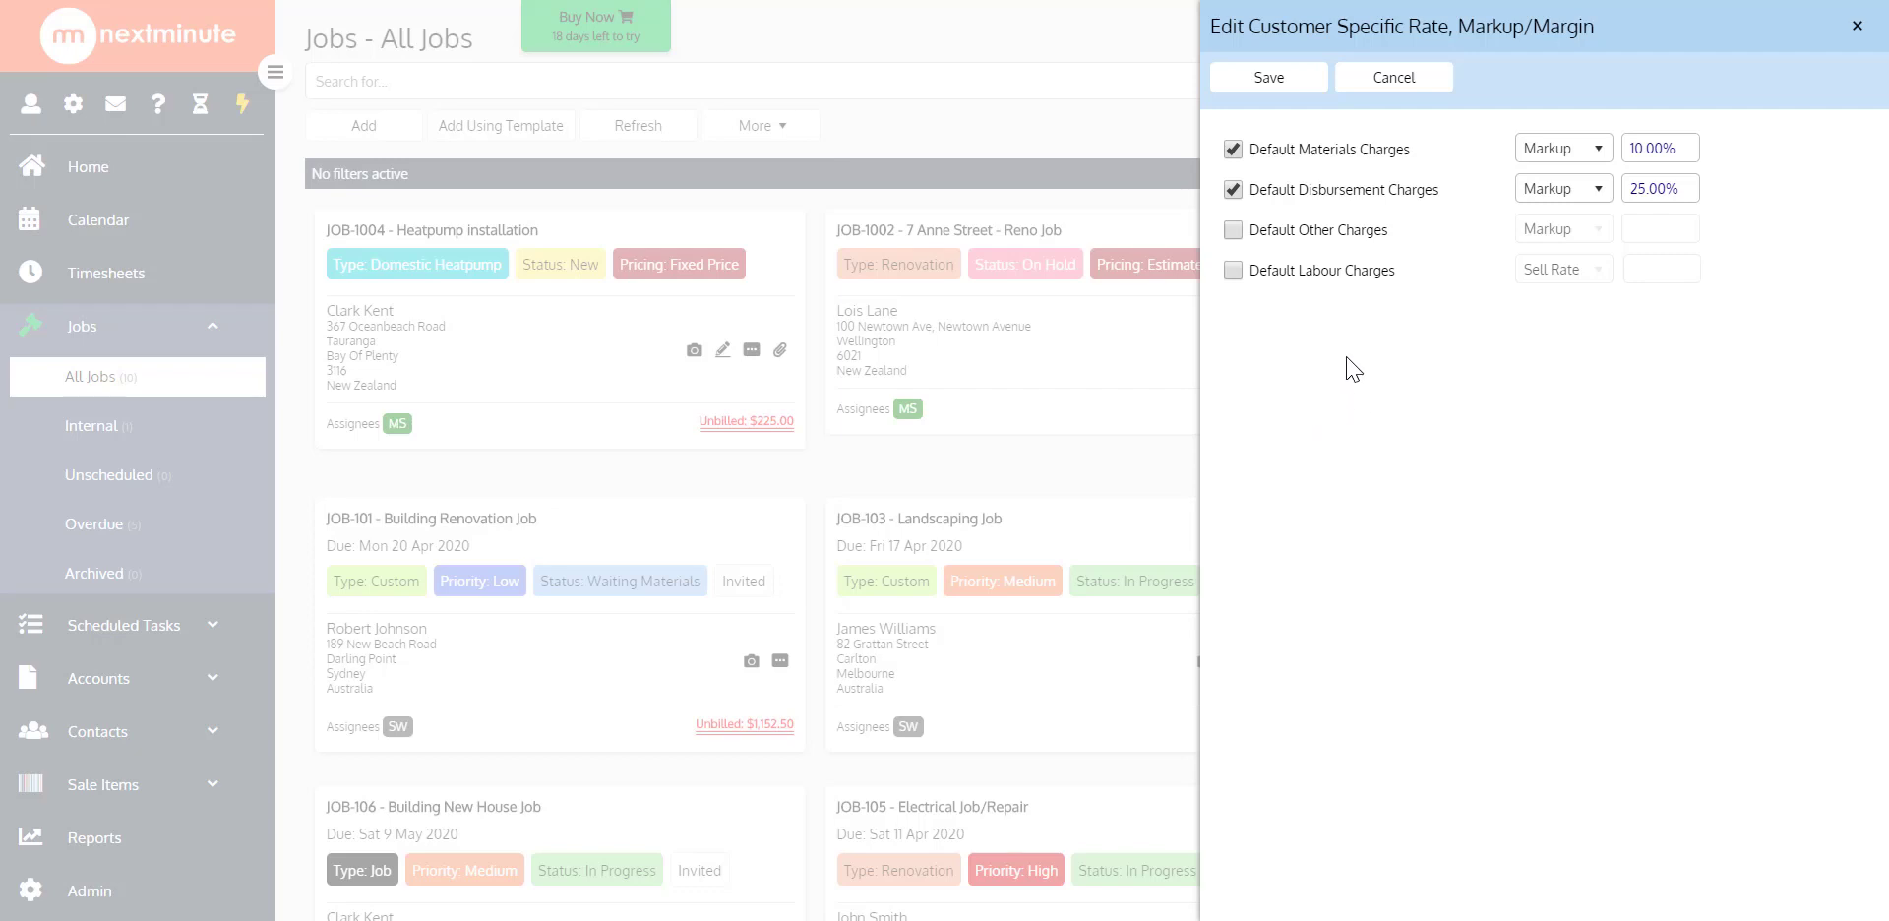
pyautogui.click(1305, 86)
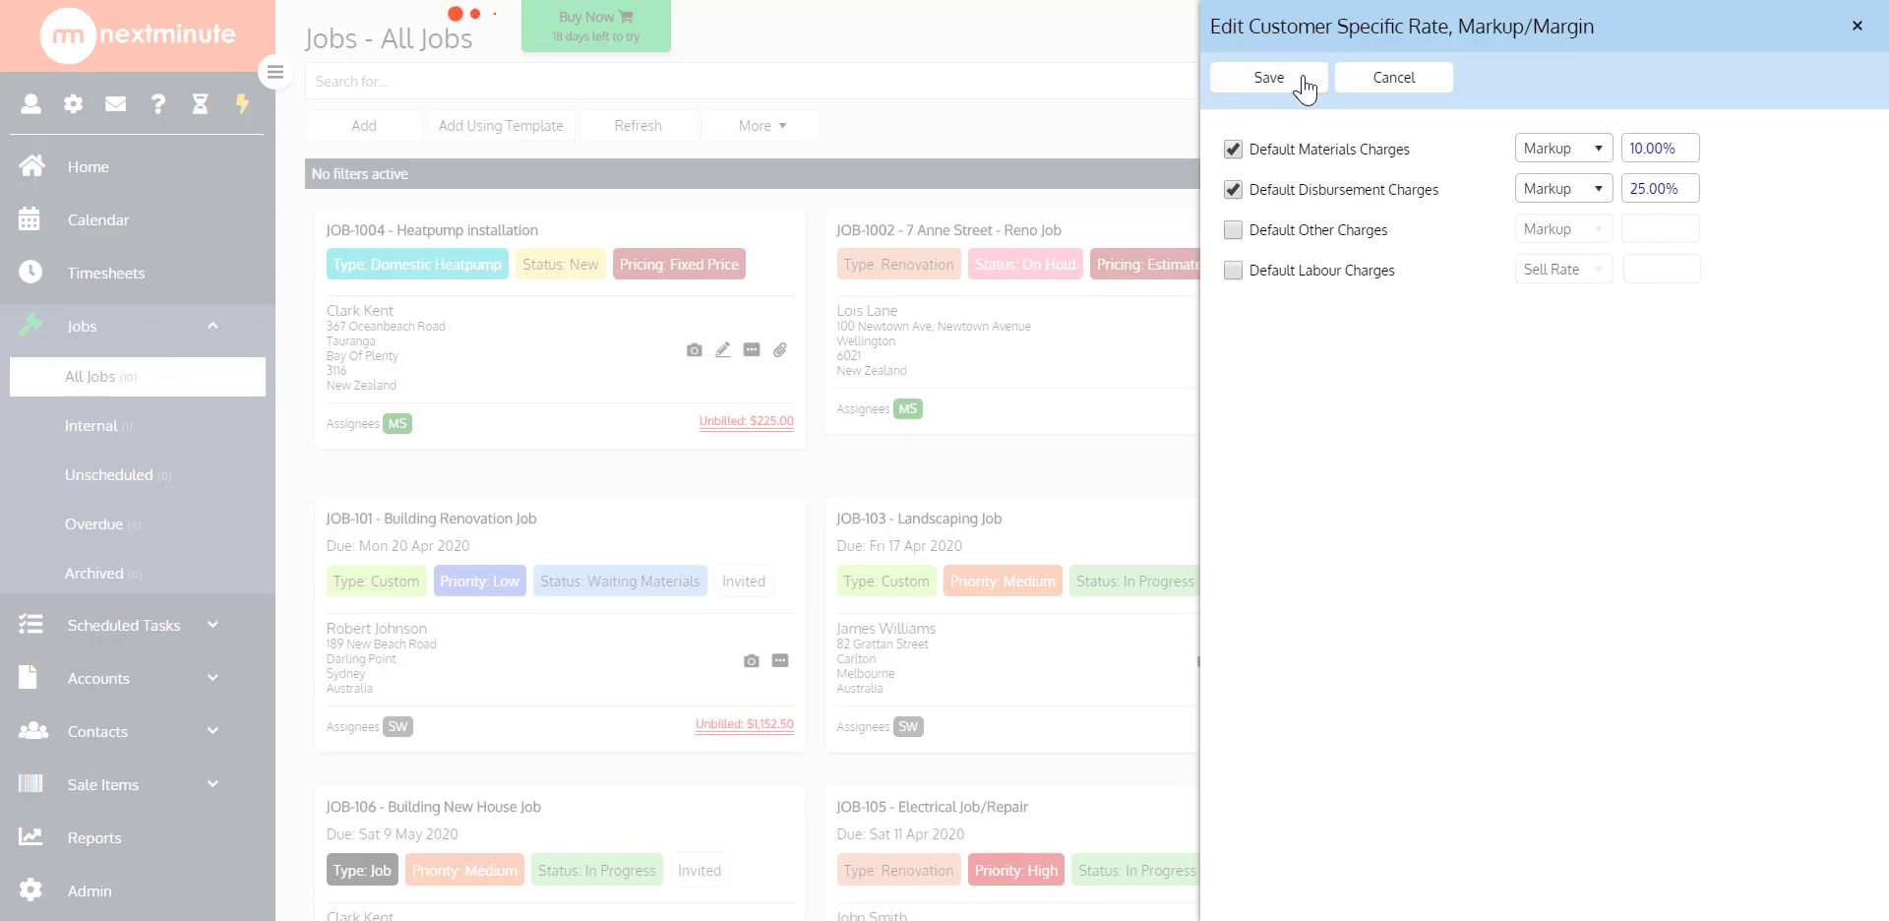